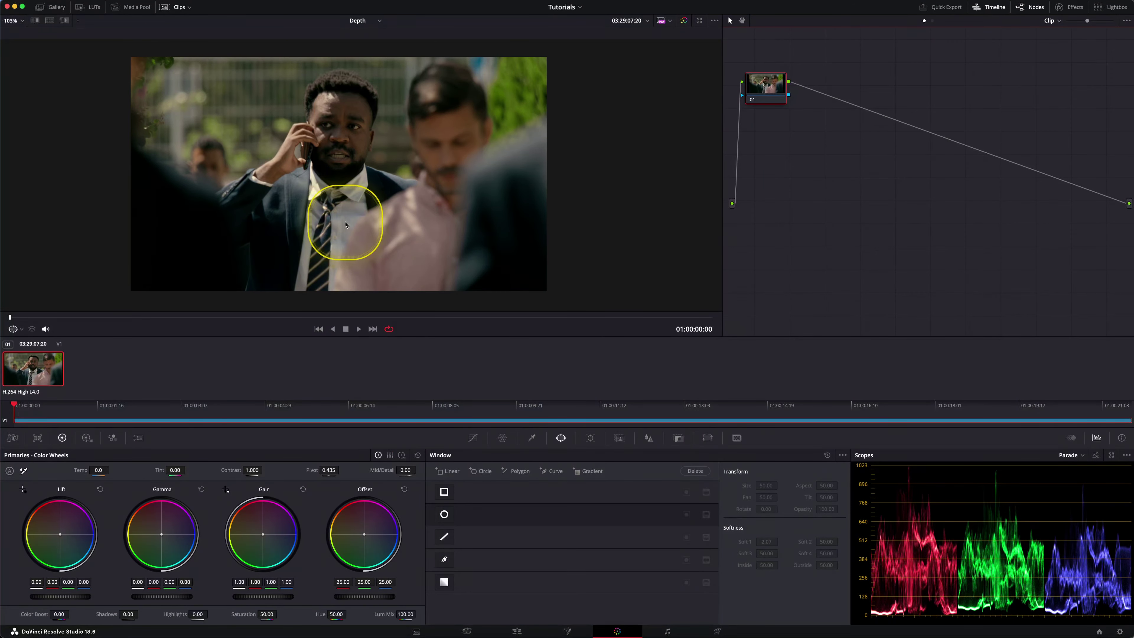
Search the effects library for 'dep' and apply Resolve FX Depth Map to node 01
left_click_drag(337, 248, 447, 275)
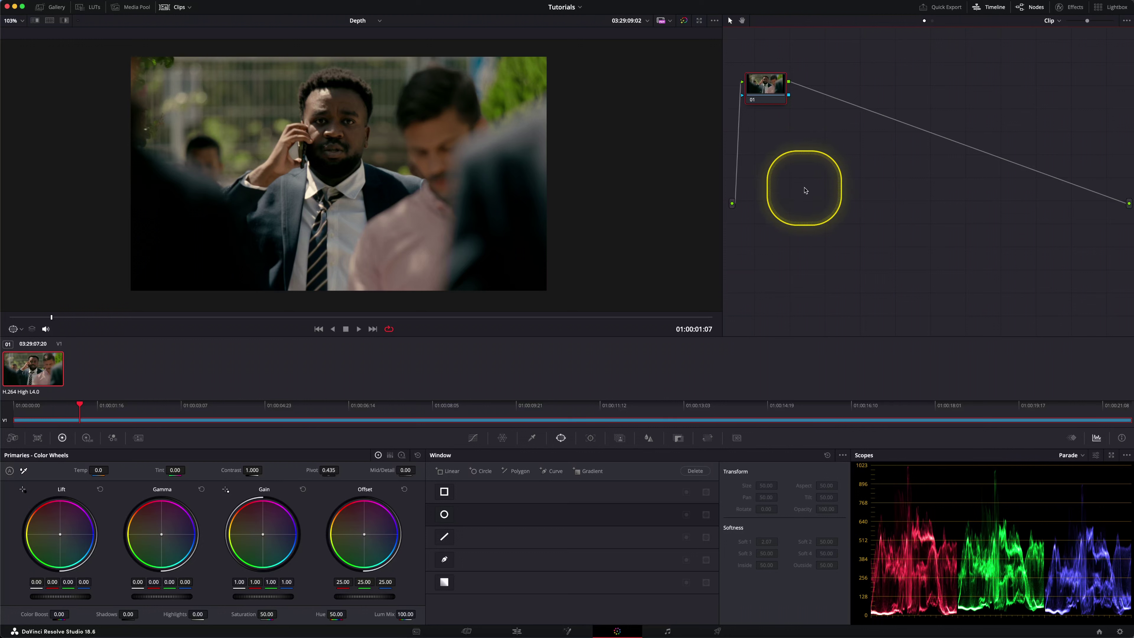
left_click(1063, 7)
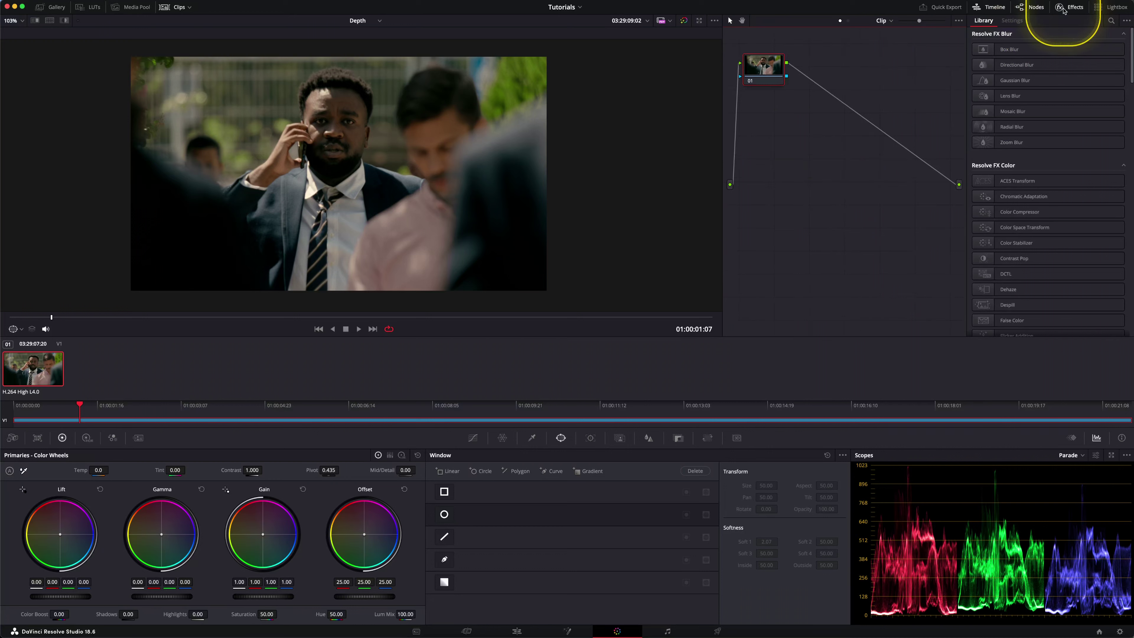
left_click(1111, 21)
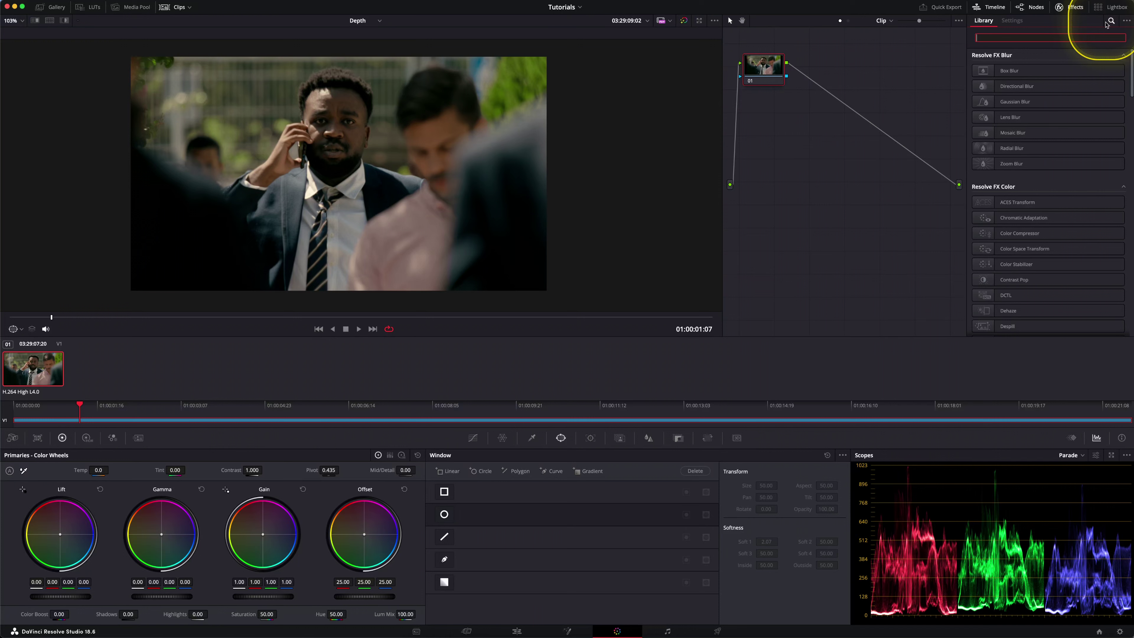
type("dep")
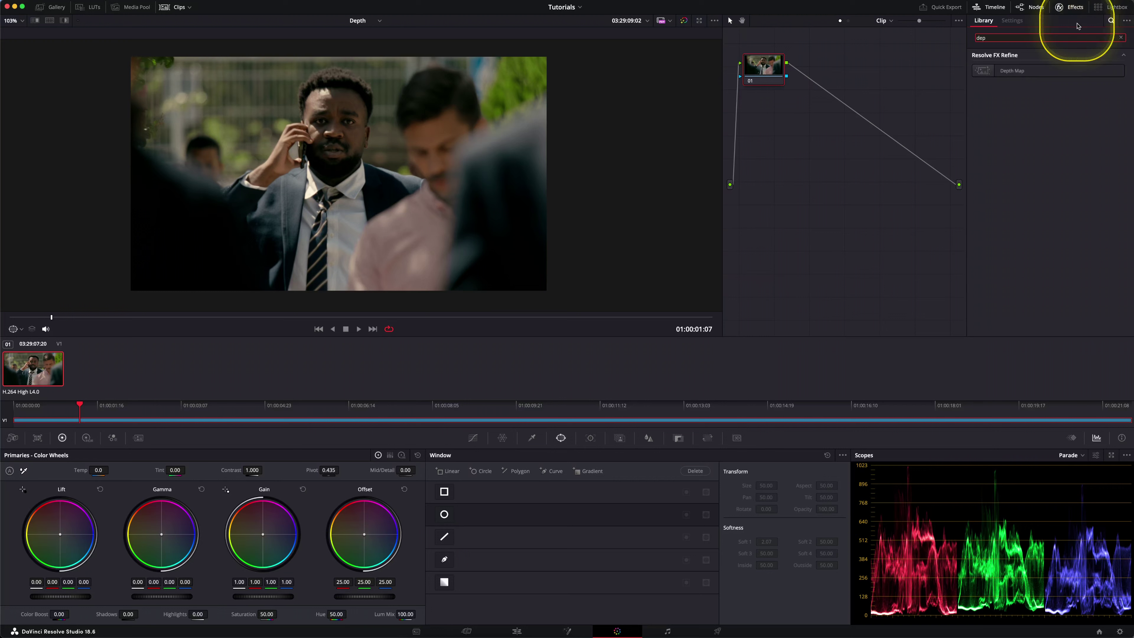
left_click_drag(1023, 76, 762, 77)
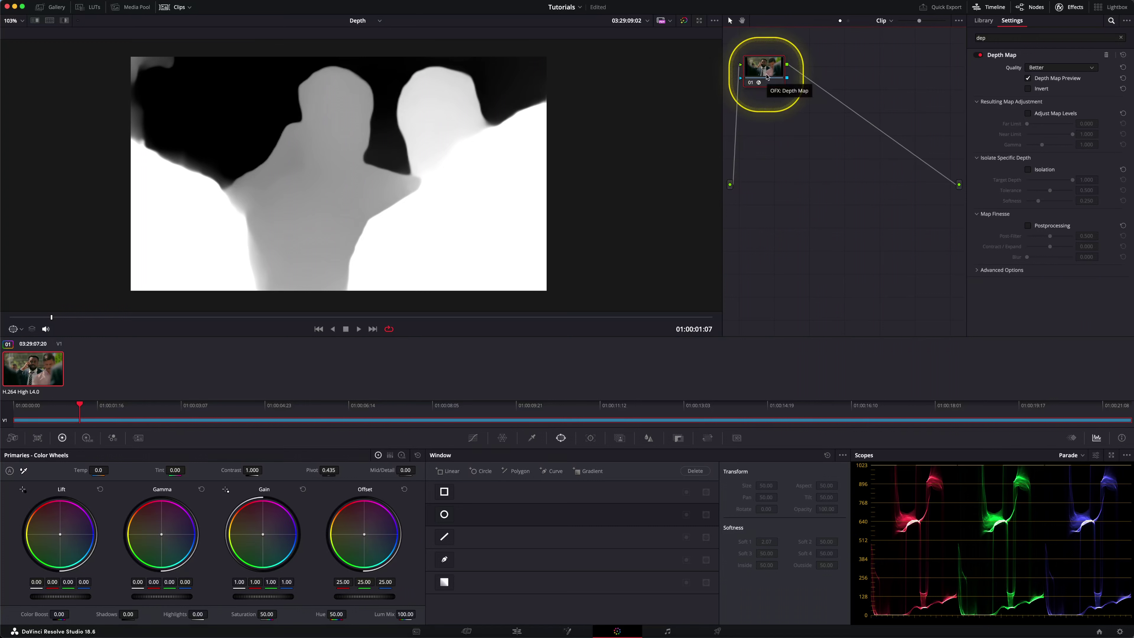
Disable node 01 with Ctrl+D to compare the depth map against the original clip
key("ctrl+d")
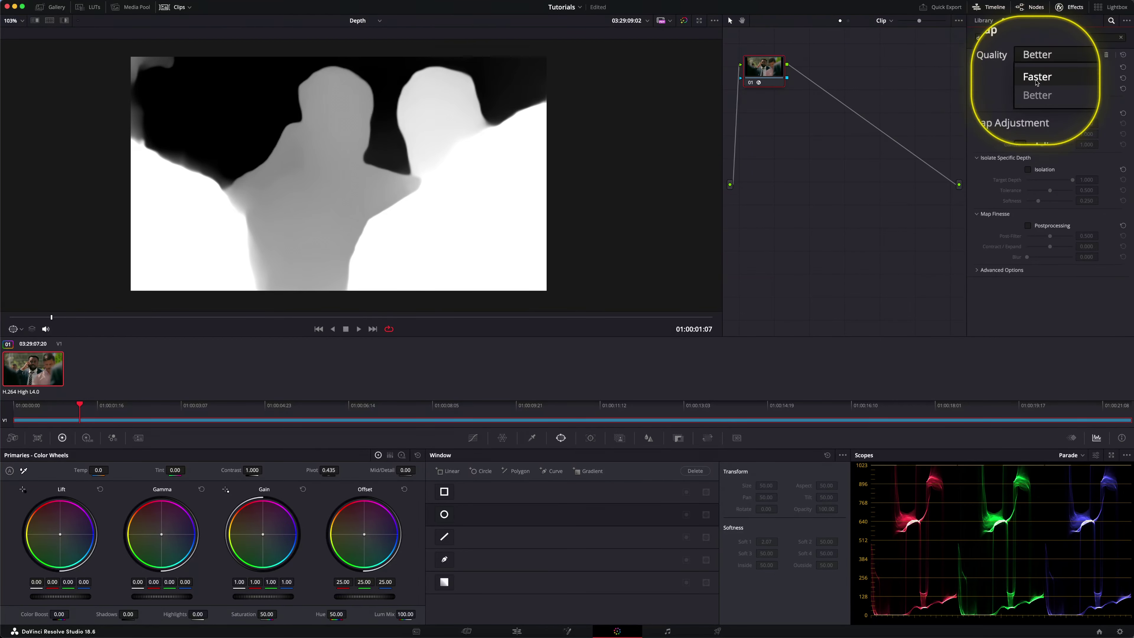
Switch Depth Map quality to Faster and play the depth preview back from the clip start
left_click(1036, 82)
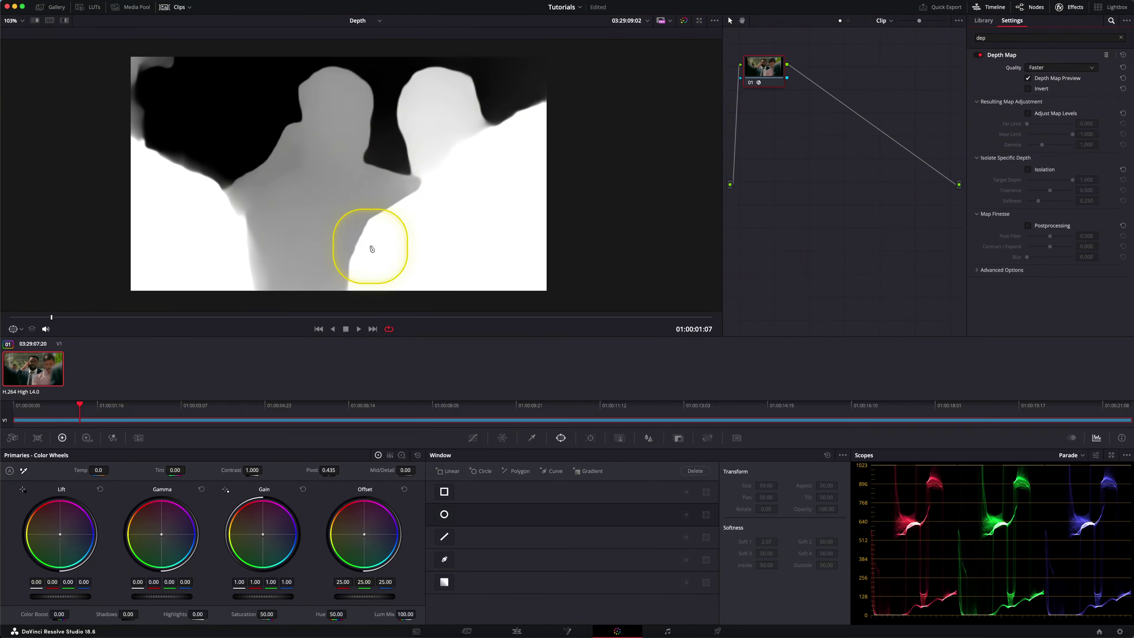
key("space")
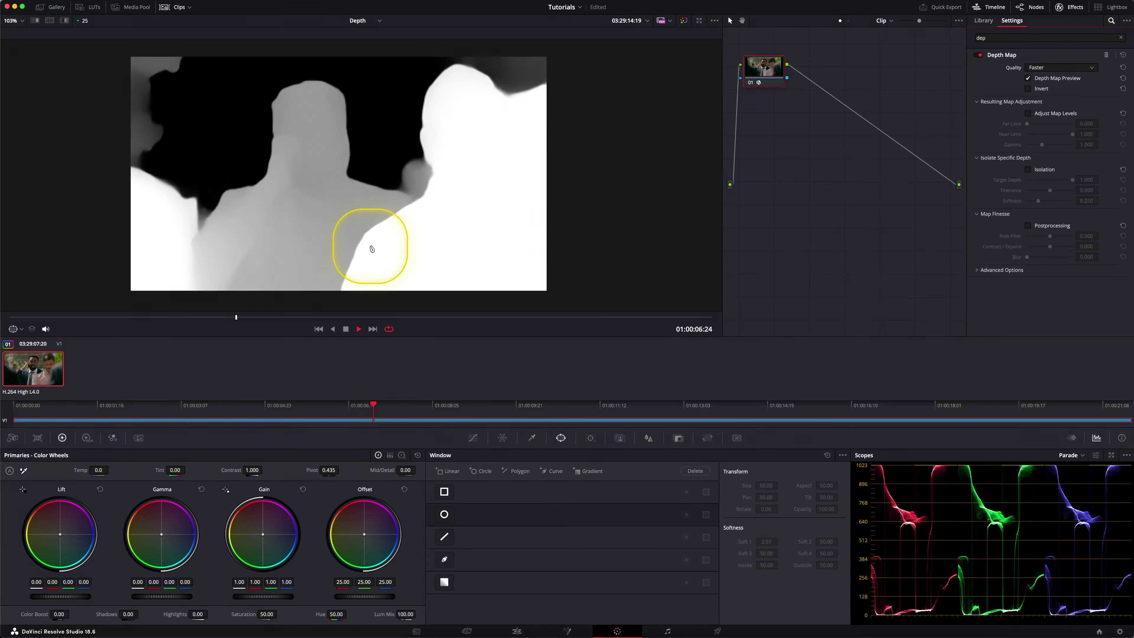
key("space")
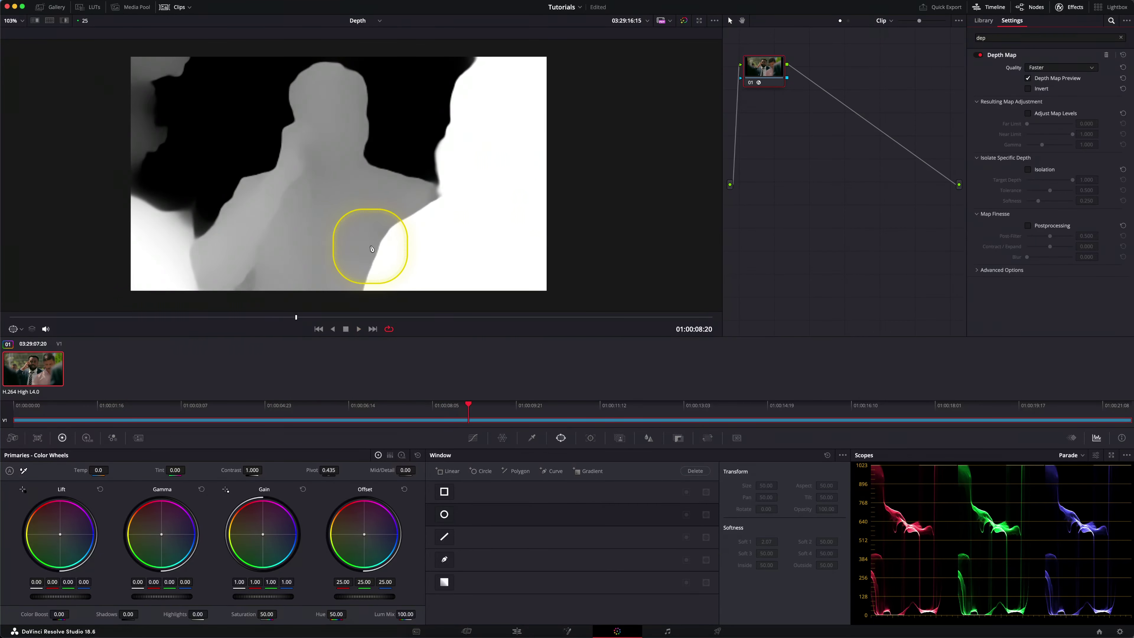
key("Home")
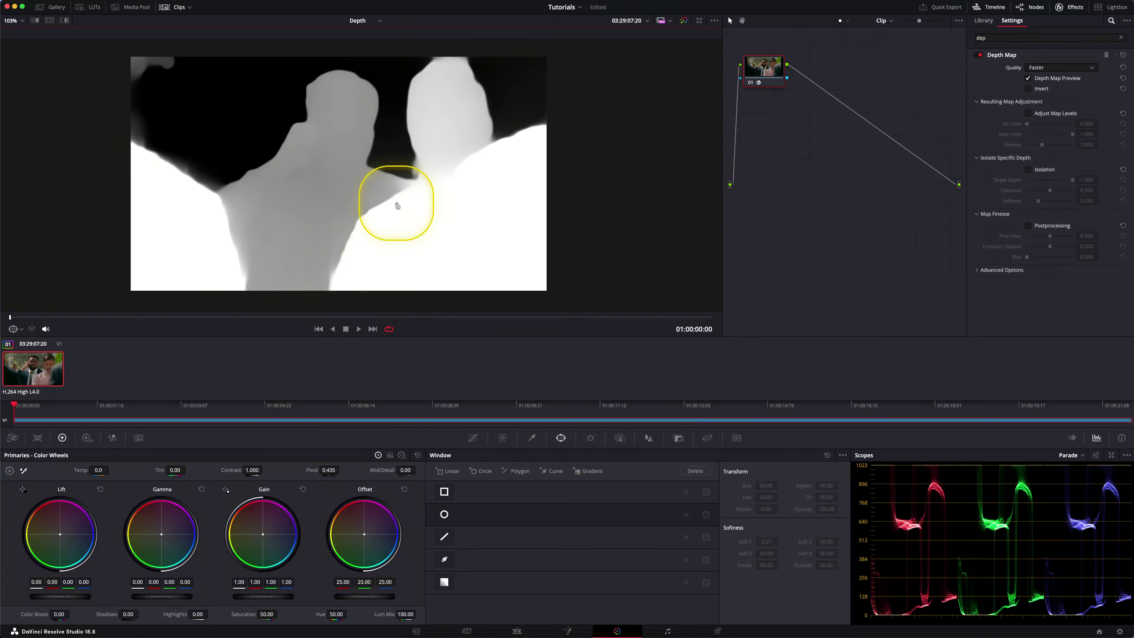
key("space")
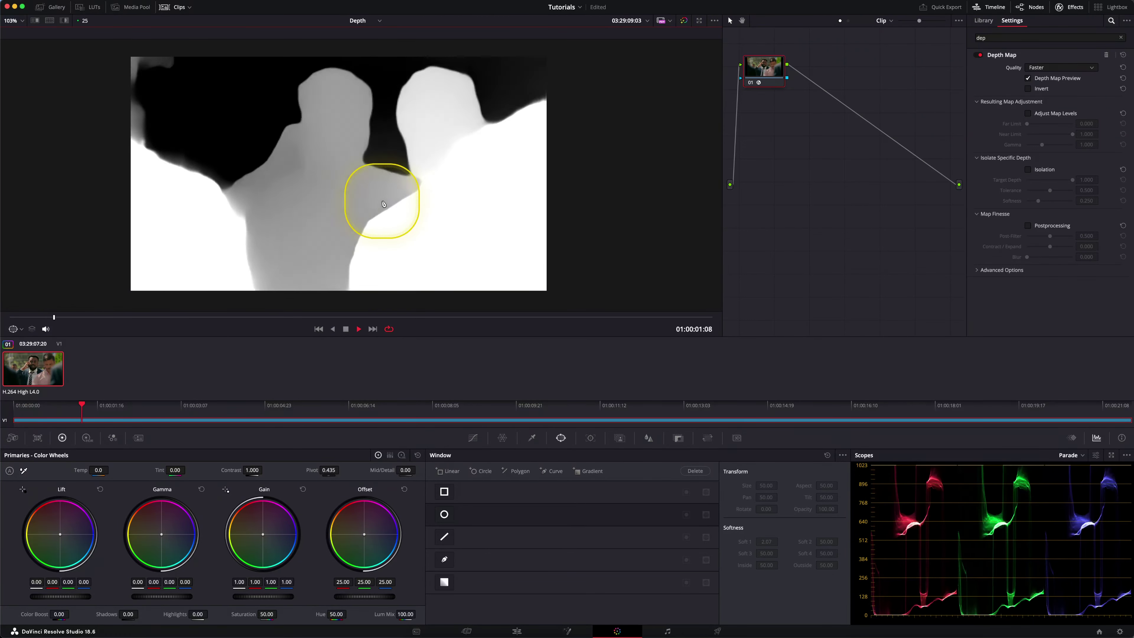
key("space")
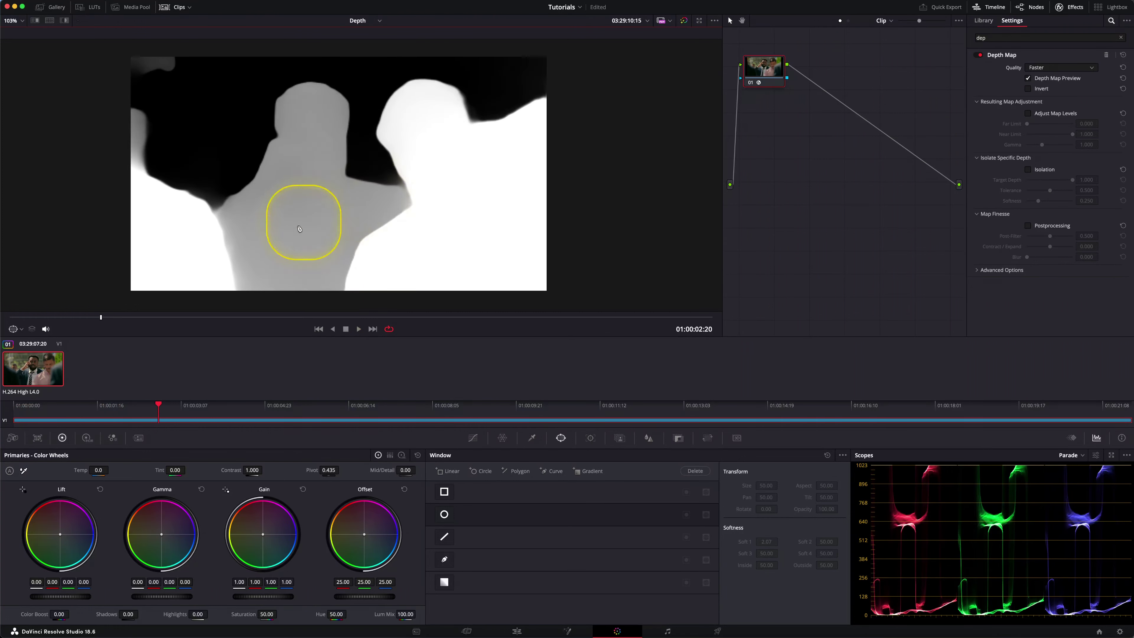
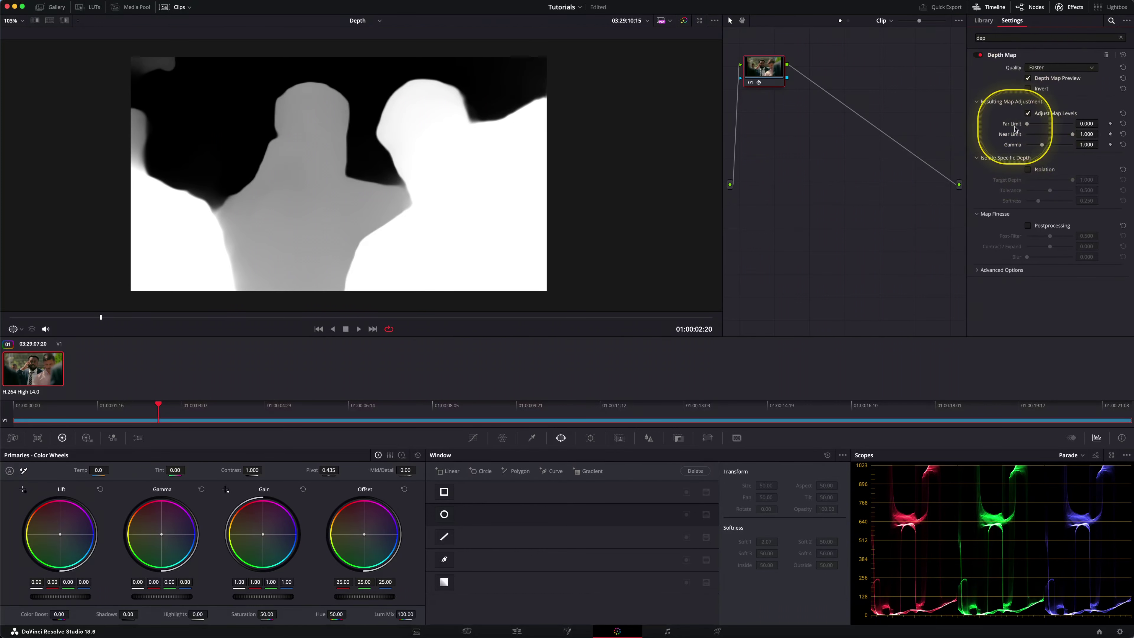
Raise the depth map's Far Limit to about 0.514, darkening the middle figure
mouse_move(1013, 129)
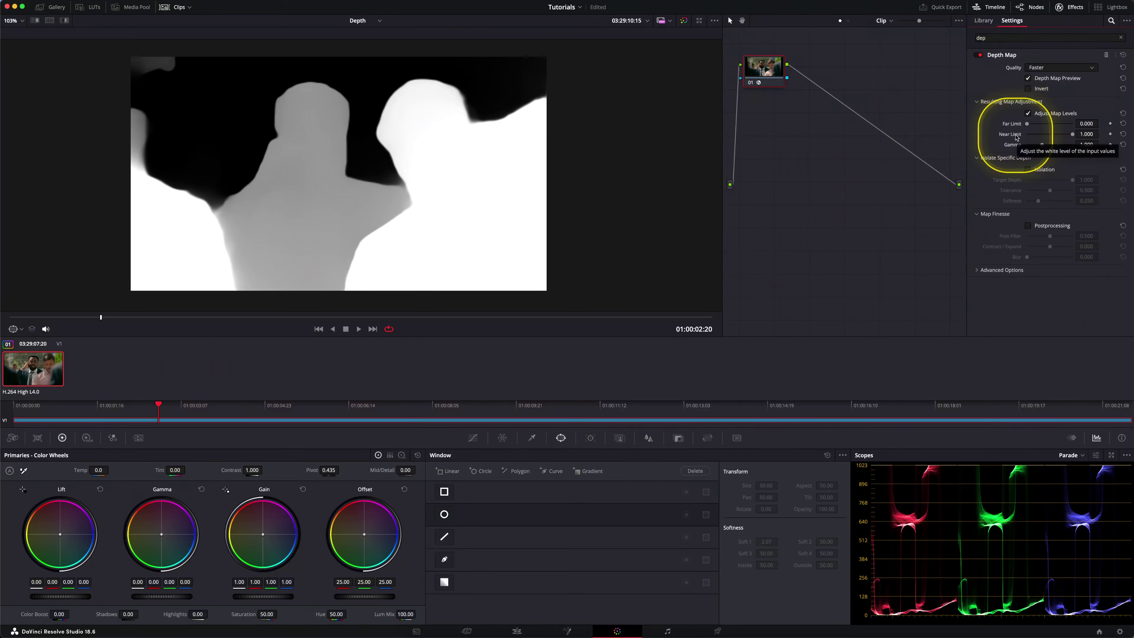
left_click_drag(1027, 123, 1051, 132)
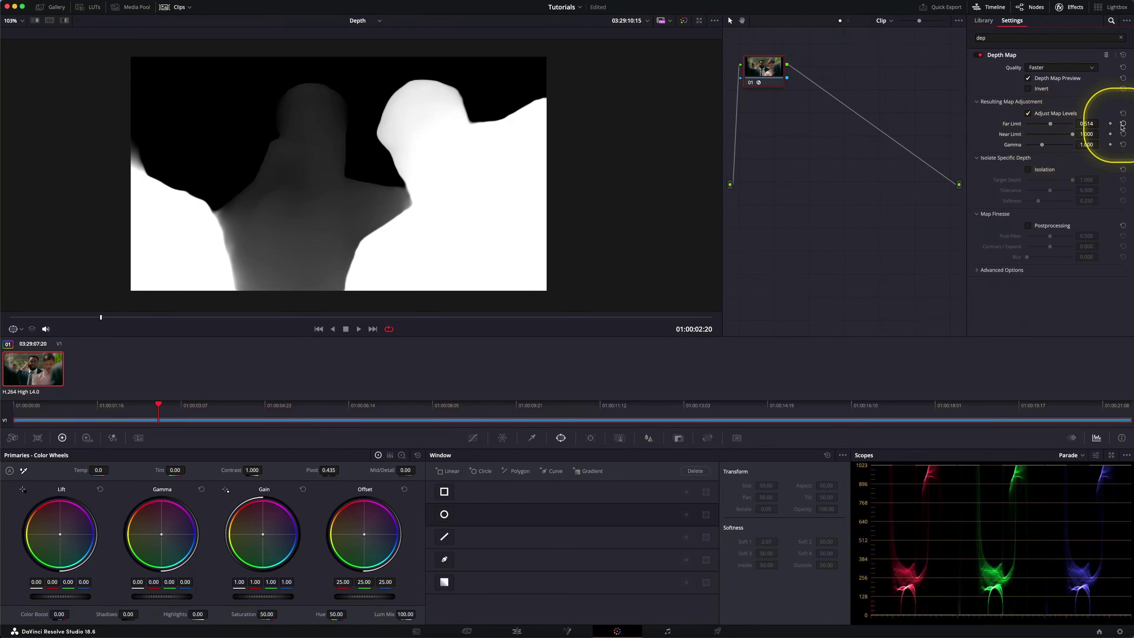
Reset Far Limit to 0.000, turn off Adjust Map Levels, and try Invert before turning it back off
left_click(1122, 125)
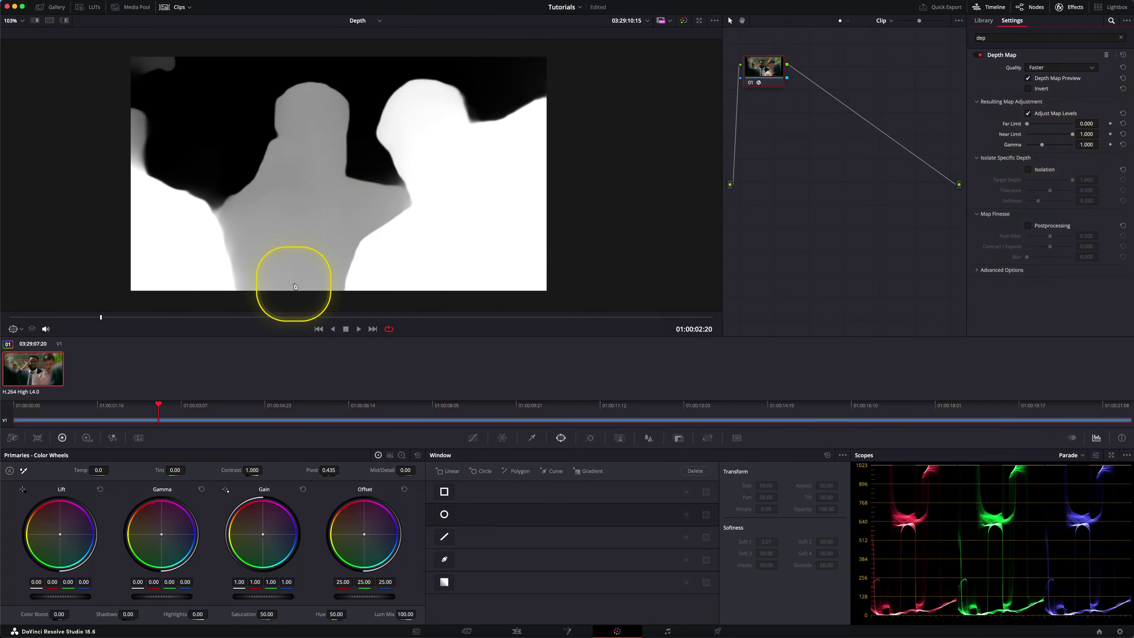
left_click(1028, 113)
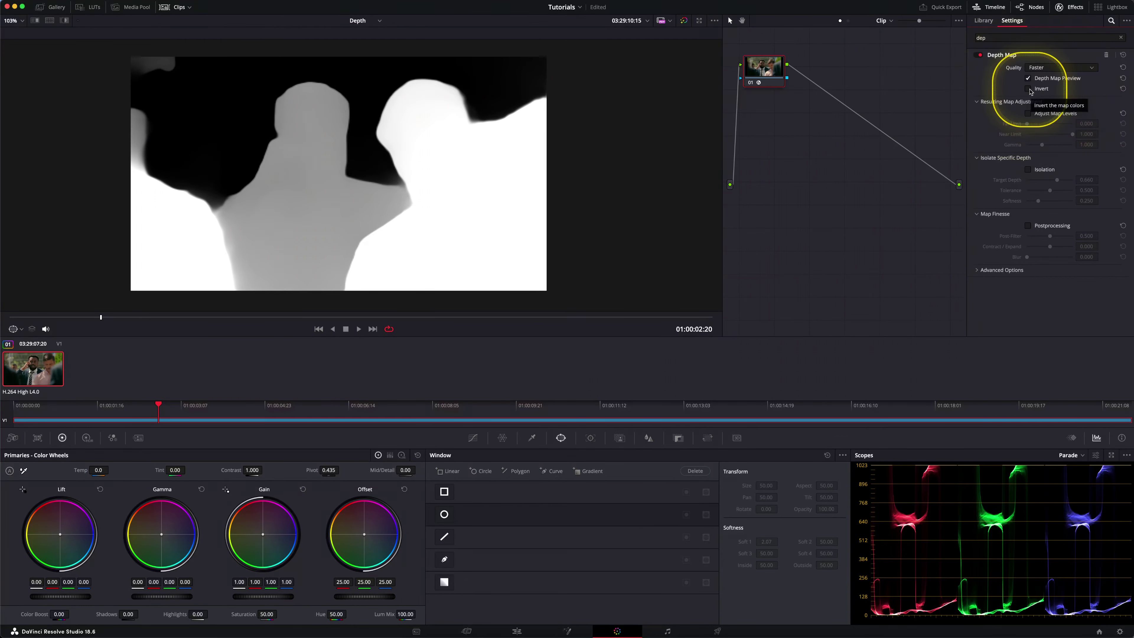
left_click(1028, 89)
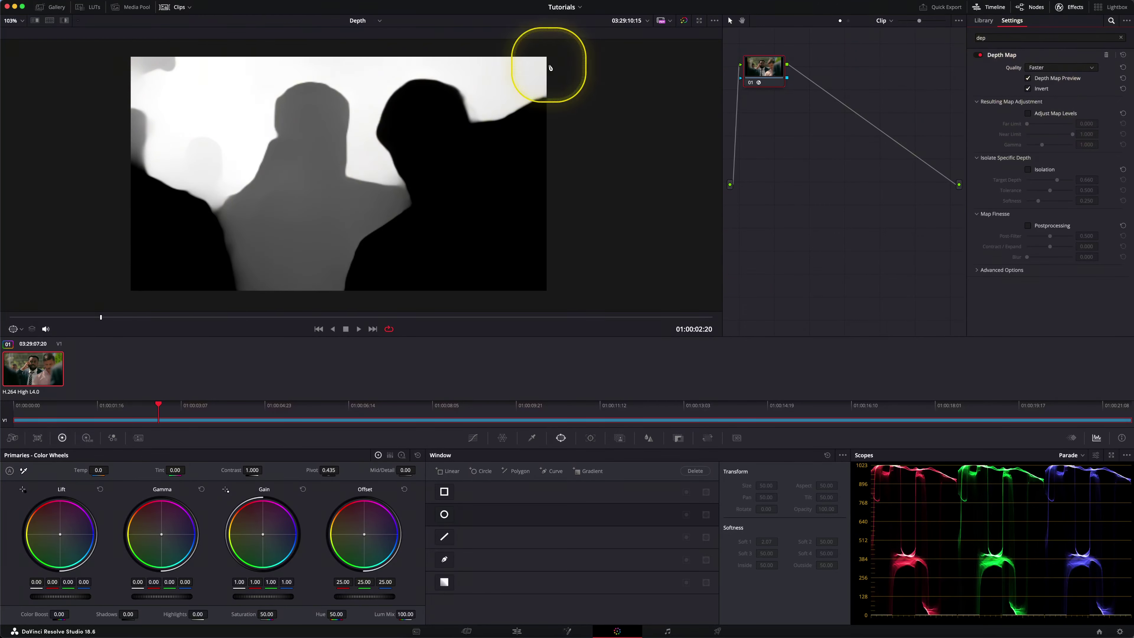
left_click(1028, 88)
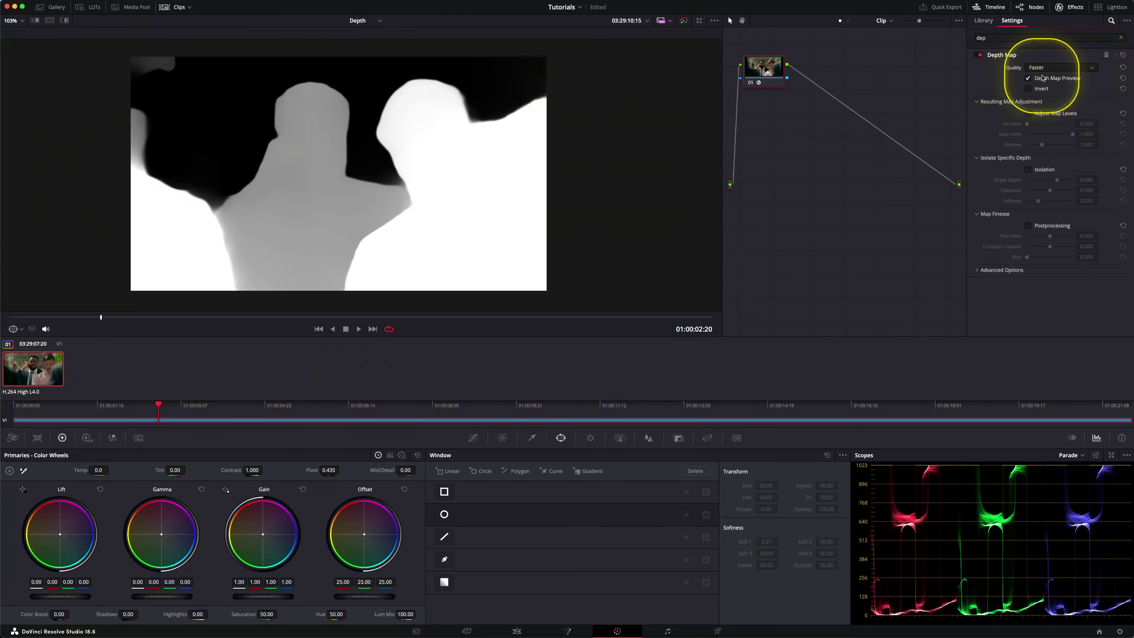
Compare the original footage with the depth map by toggling Depth Map Preview off and on twice
left_click(1028, 79)
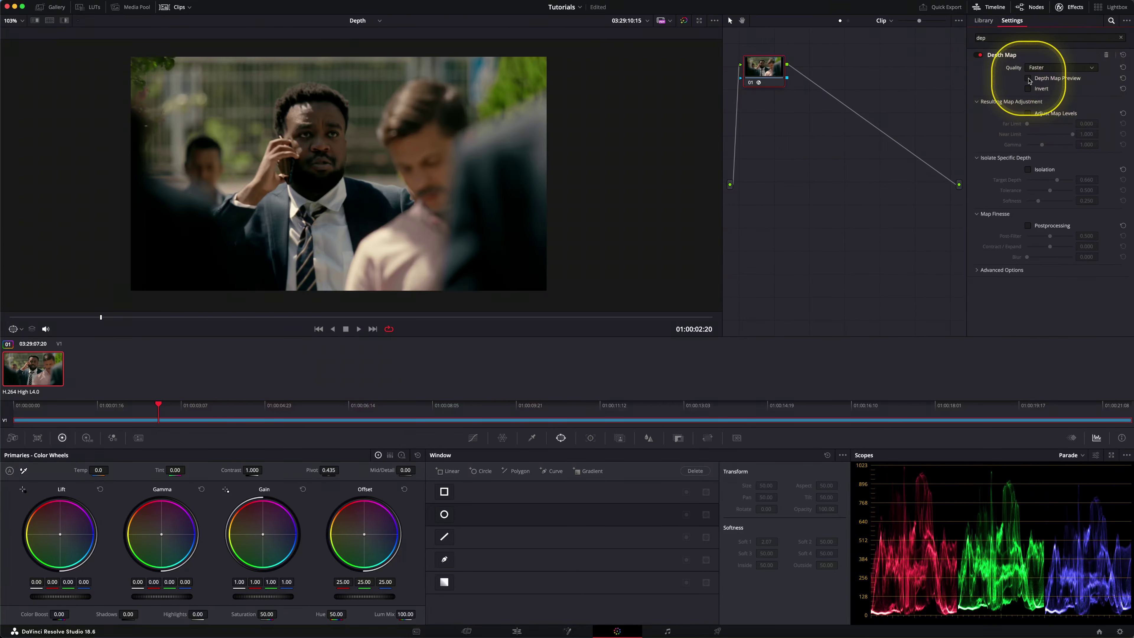
left_click(1028, 79)
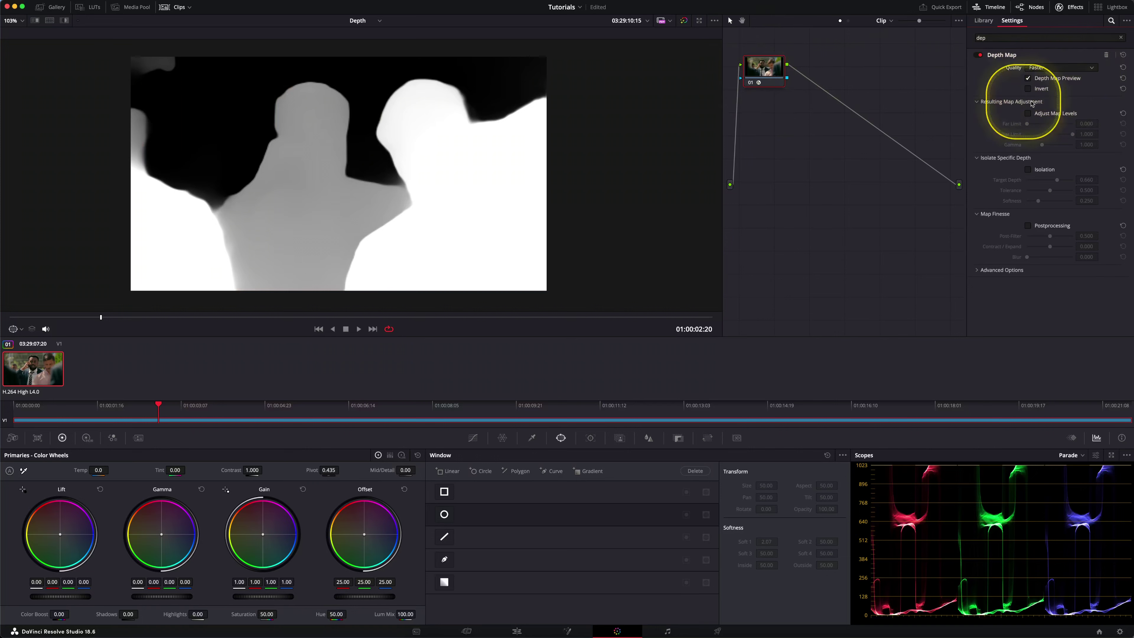
left_click(1028, 79)
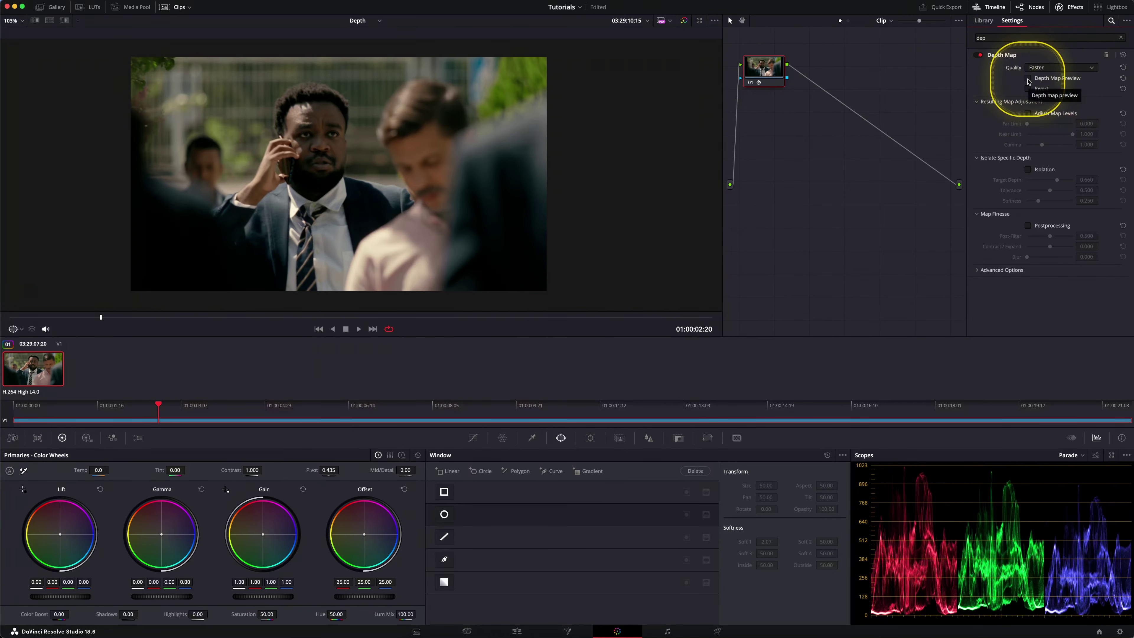
left_click(1027, 79)
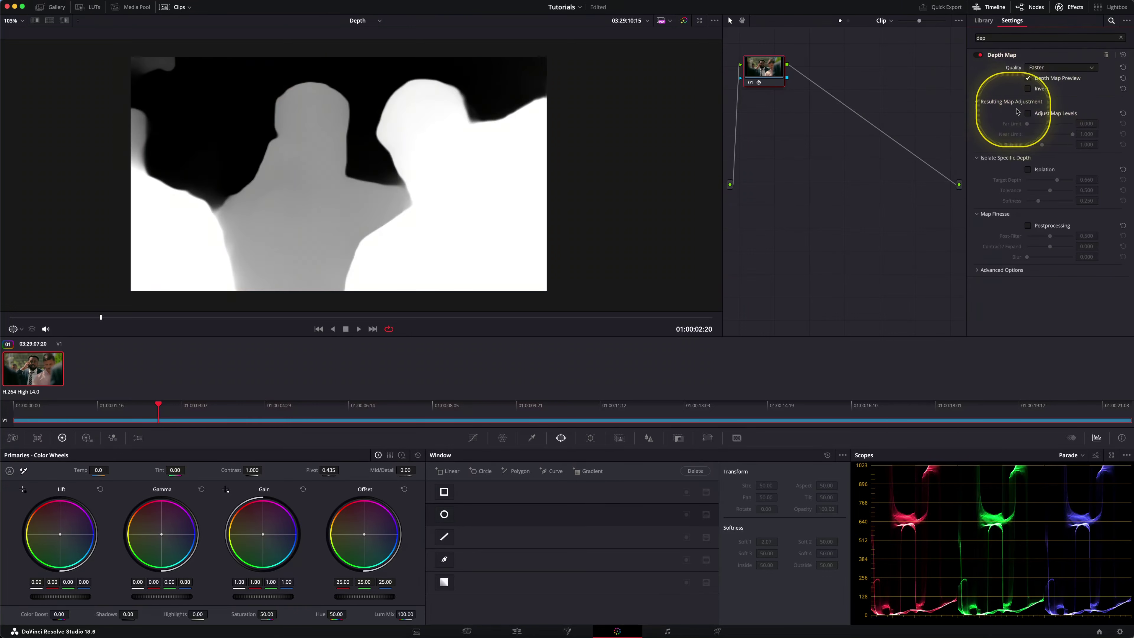
Enable Adjust Map Levels and set Far Limit 0.211, Near Limit 0.624 and Gamma 1.037, bypassing to compare
left_click(1028, 114)
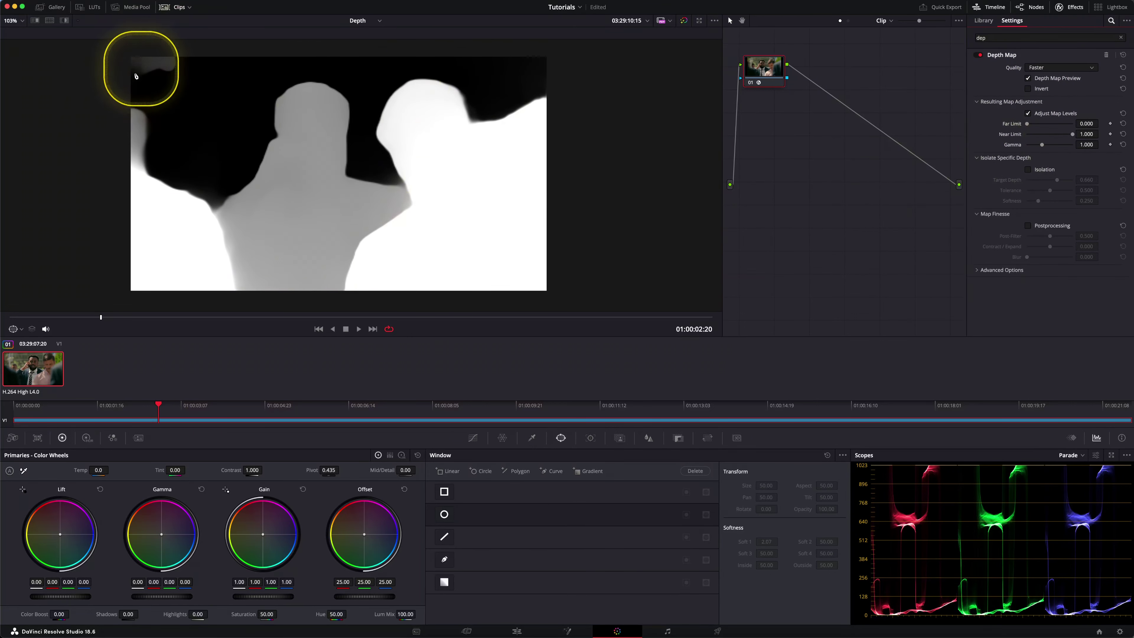
key("ctrl+d")
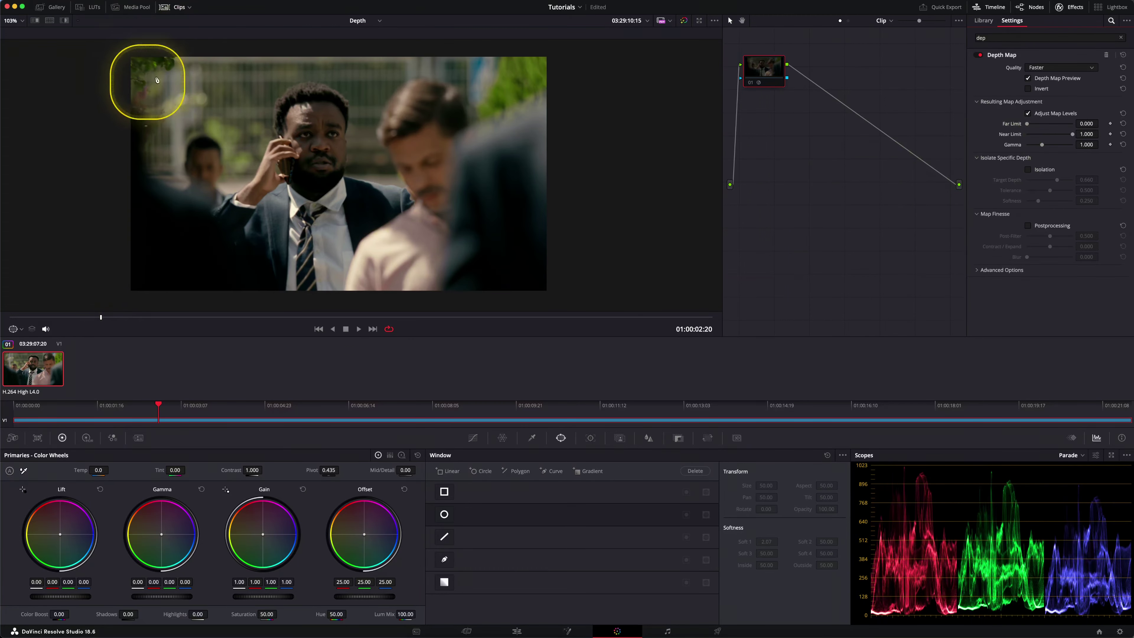
key("ctrl+d")
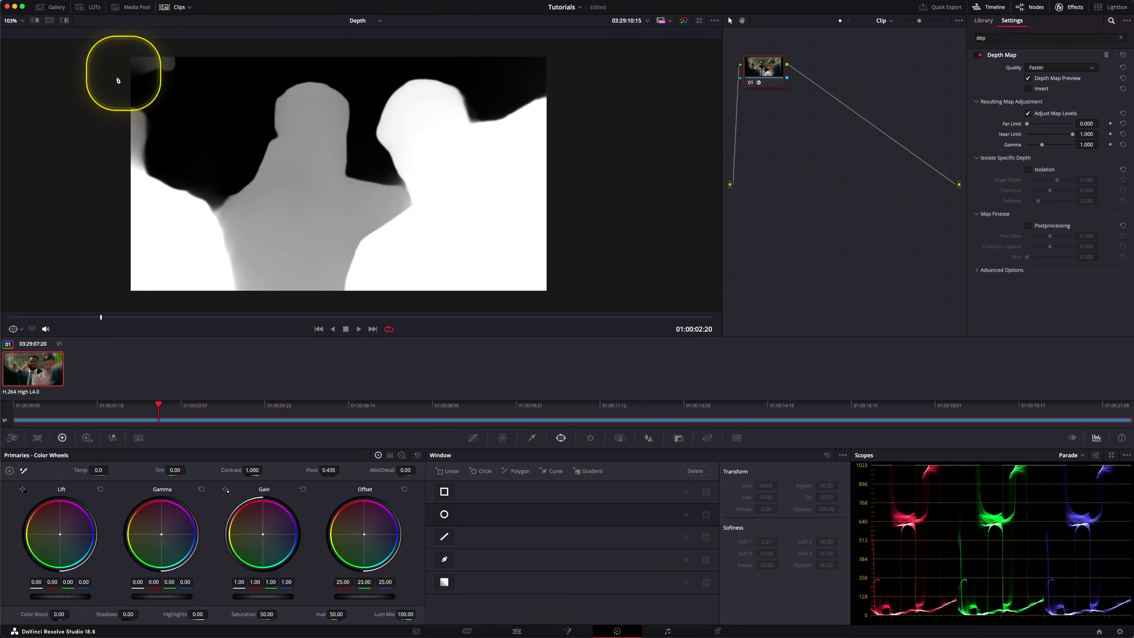
left_click_drag(1028, 127, 1034, 129)
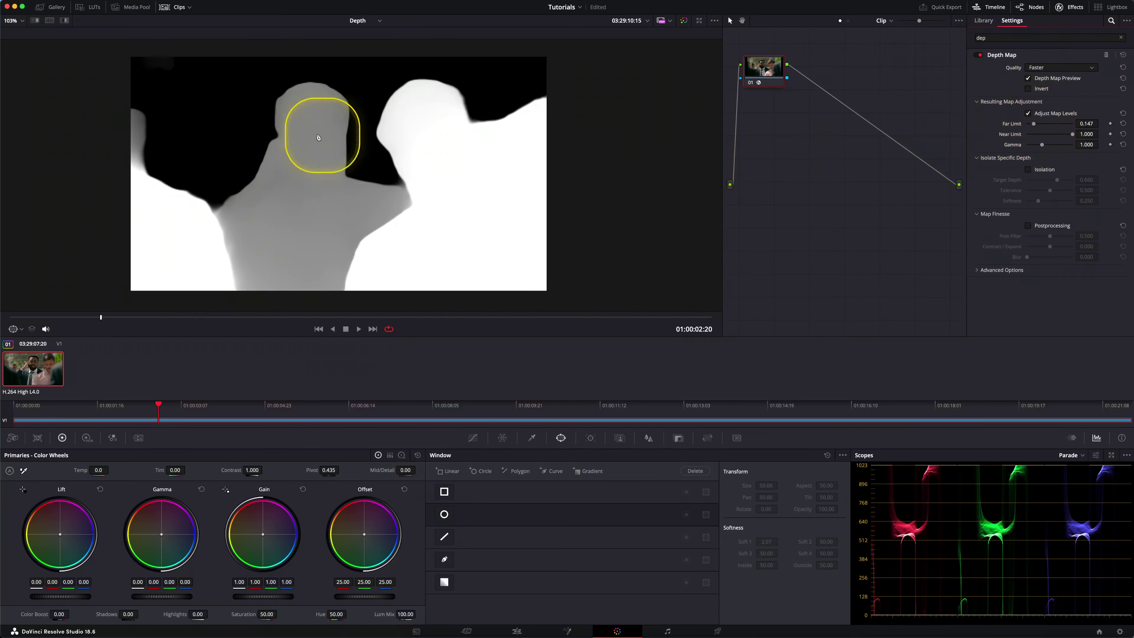
left_click_drag(1071, 135, 1055, 142)
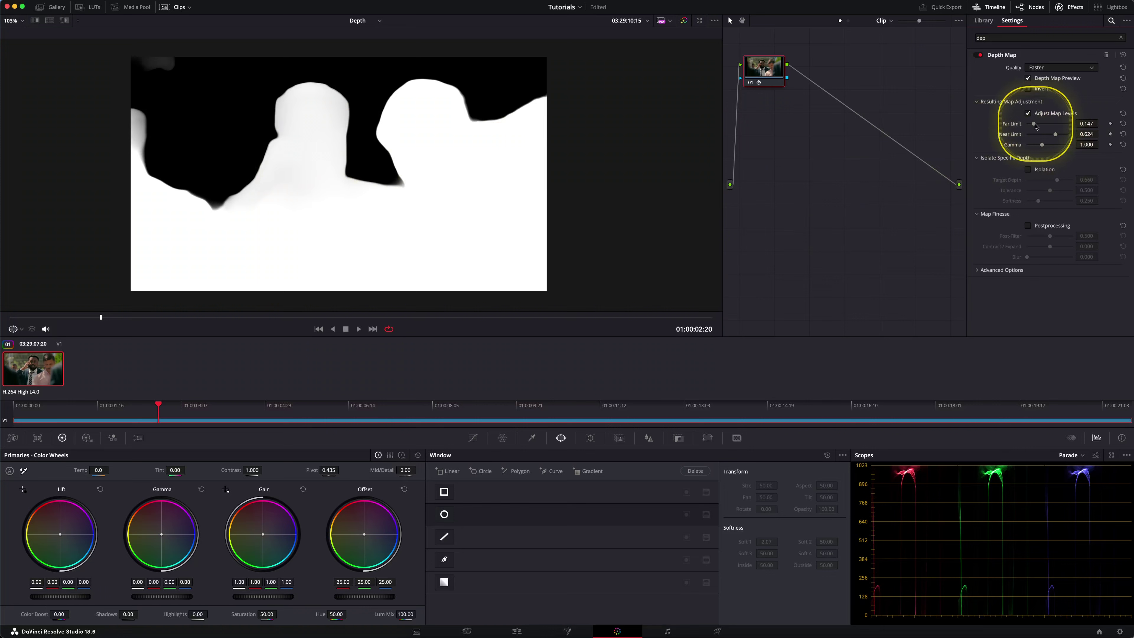
left_click_drag(1035, 127, 1038, 128)
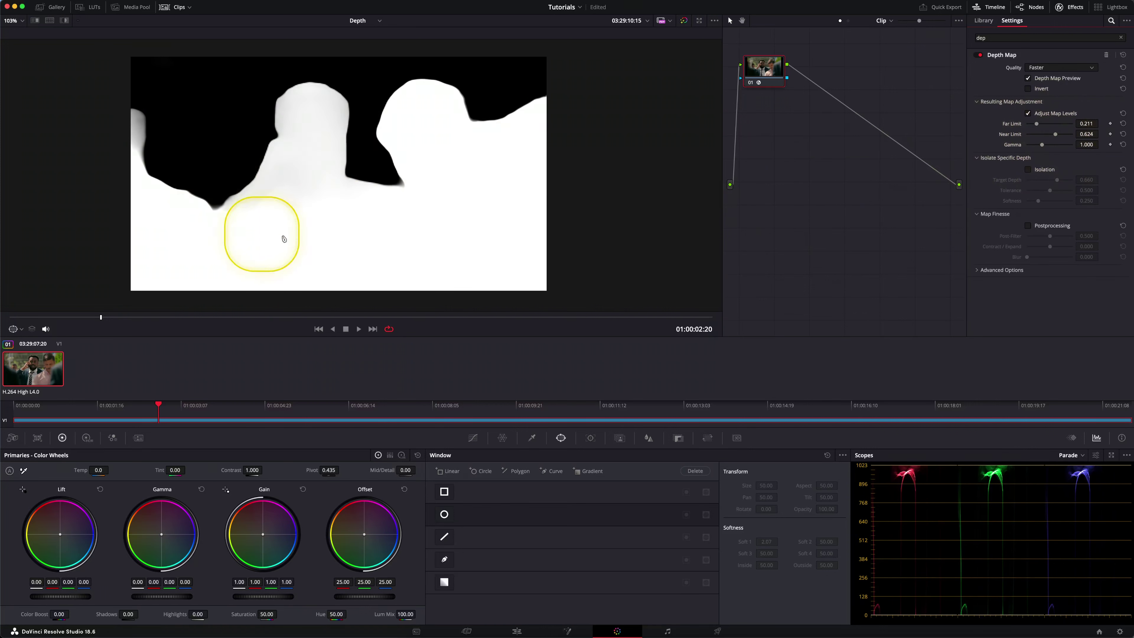
mouse_move(1042, 145)
left_mouse_down()
mouse_move(1075, 145)
mouse_move(1043, 157)
left_mouse_up()
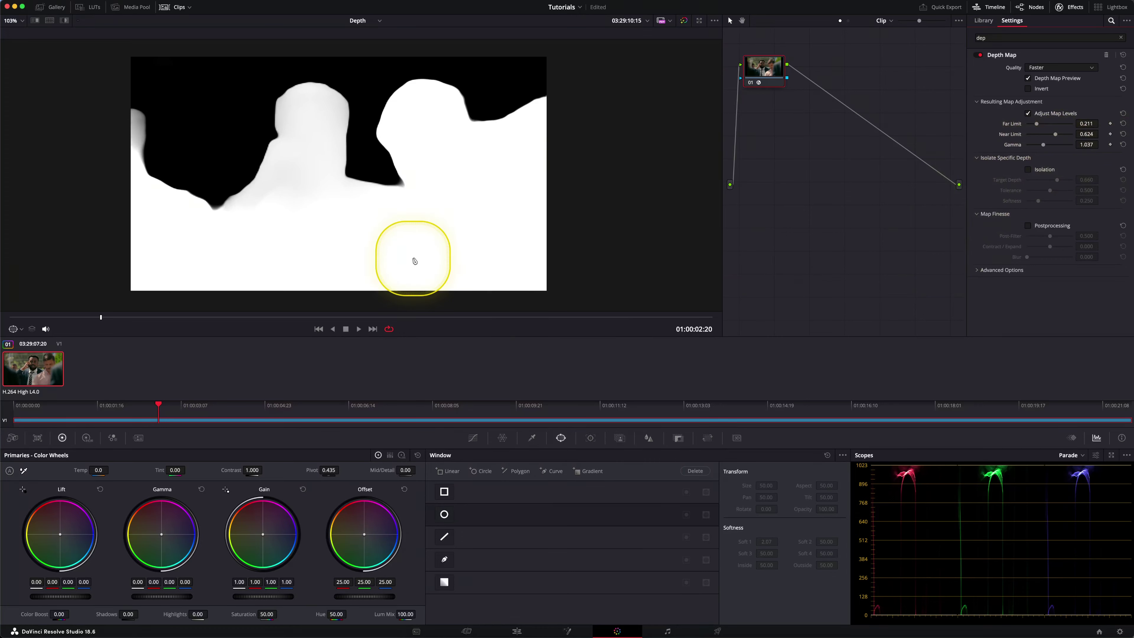
key("shift+d")
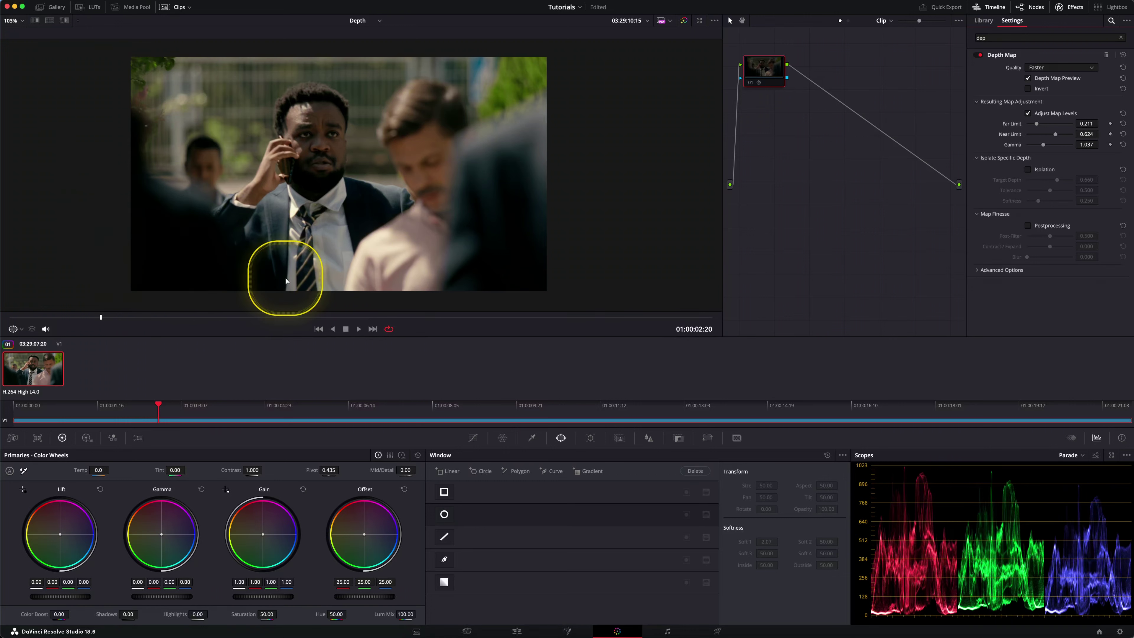
key("shift+d")
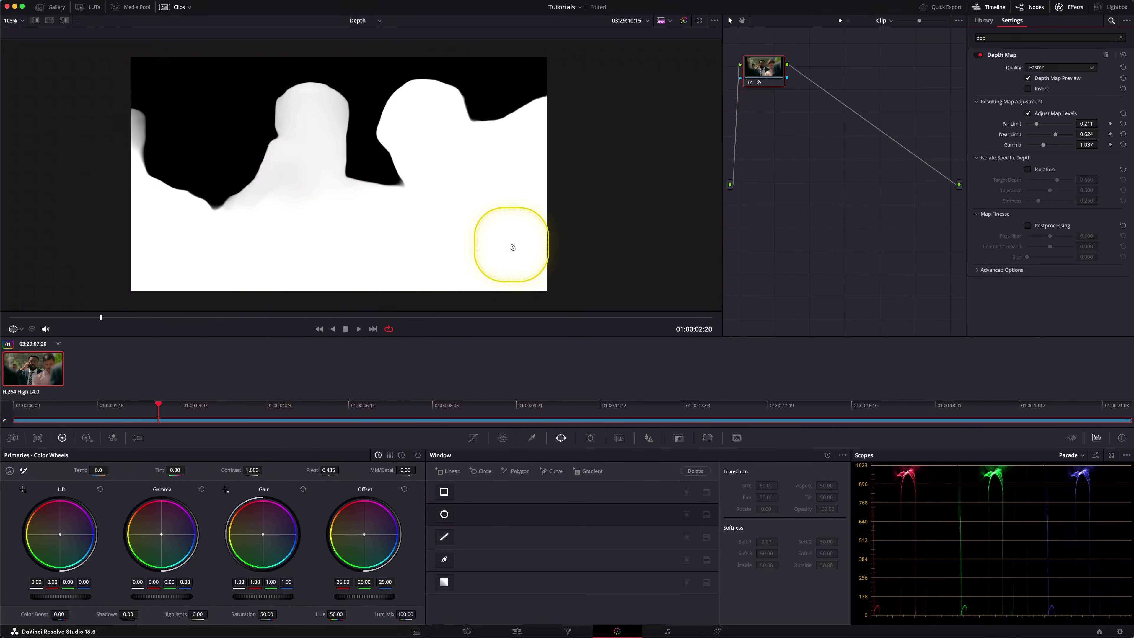
key("shift+d")
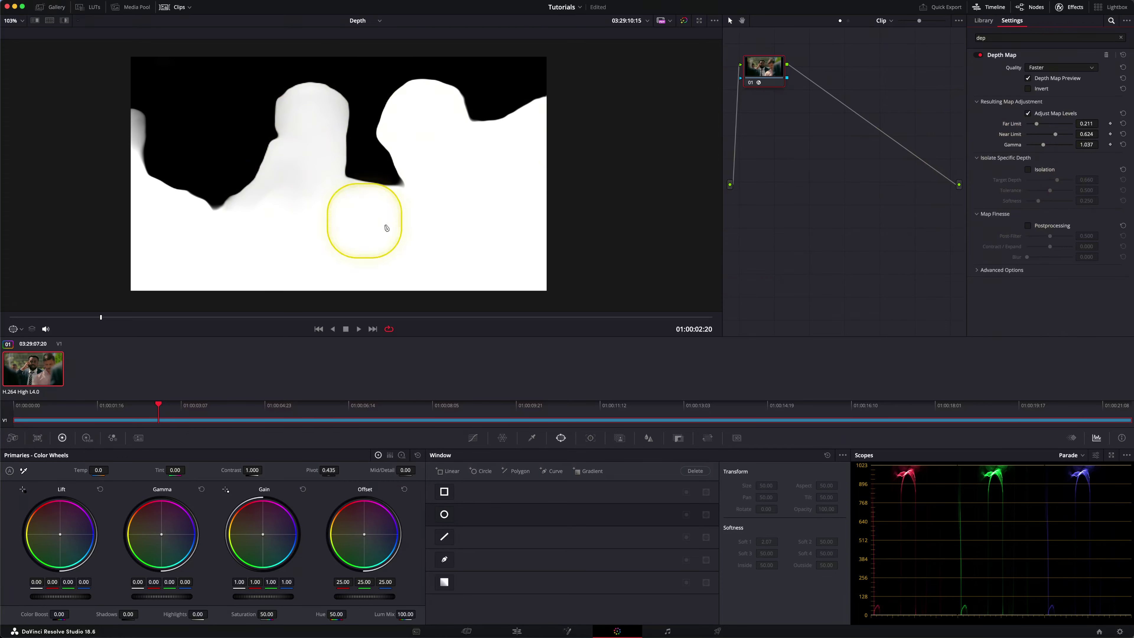
Enable Isolation and set Target Depth to 0.798 so only the nearest figure stays white
left_click(1028, 170)
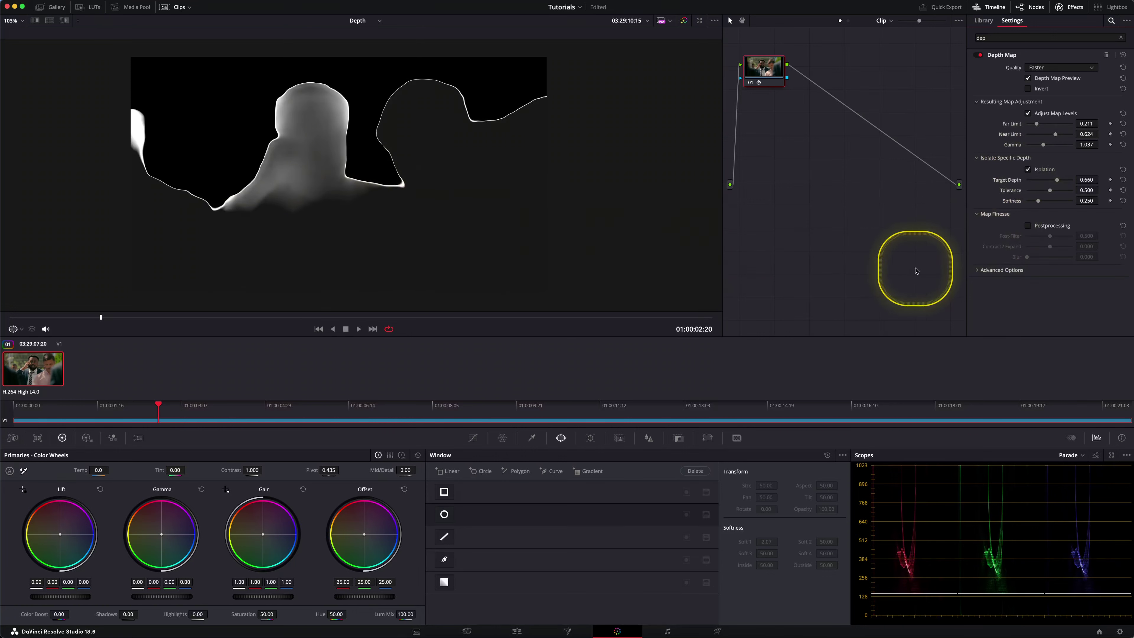
left_click_drag(1057, 181, 1028, 183)
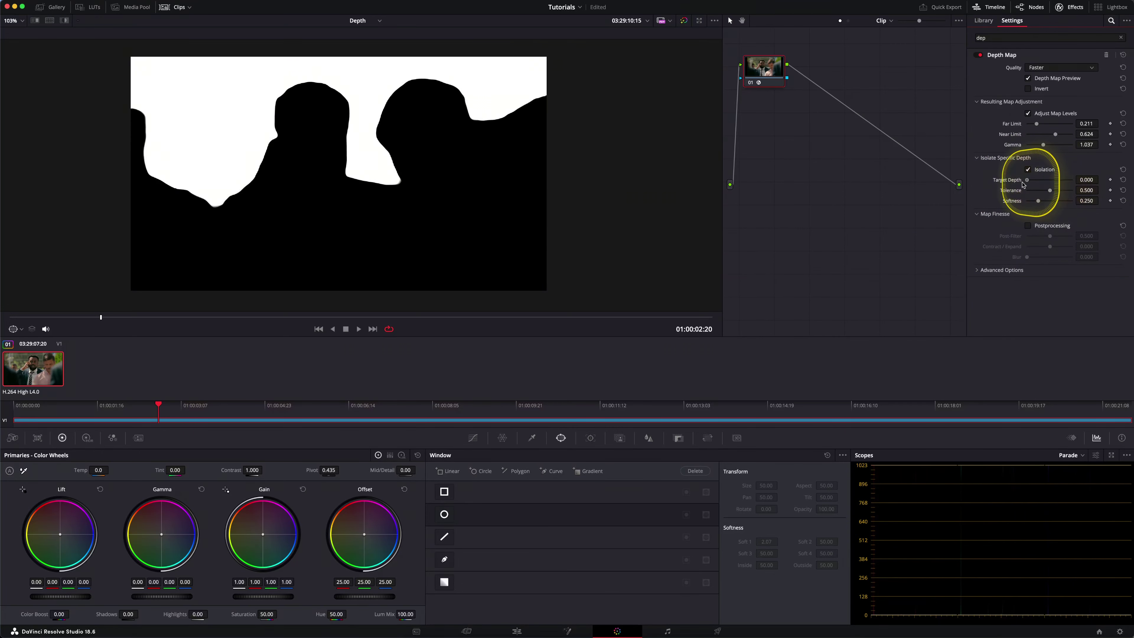
left_click_drag(1031, 180, 1063, 187)
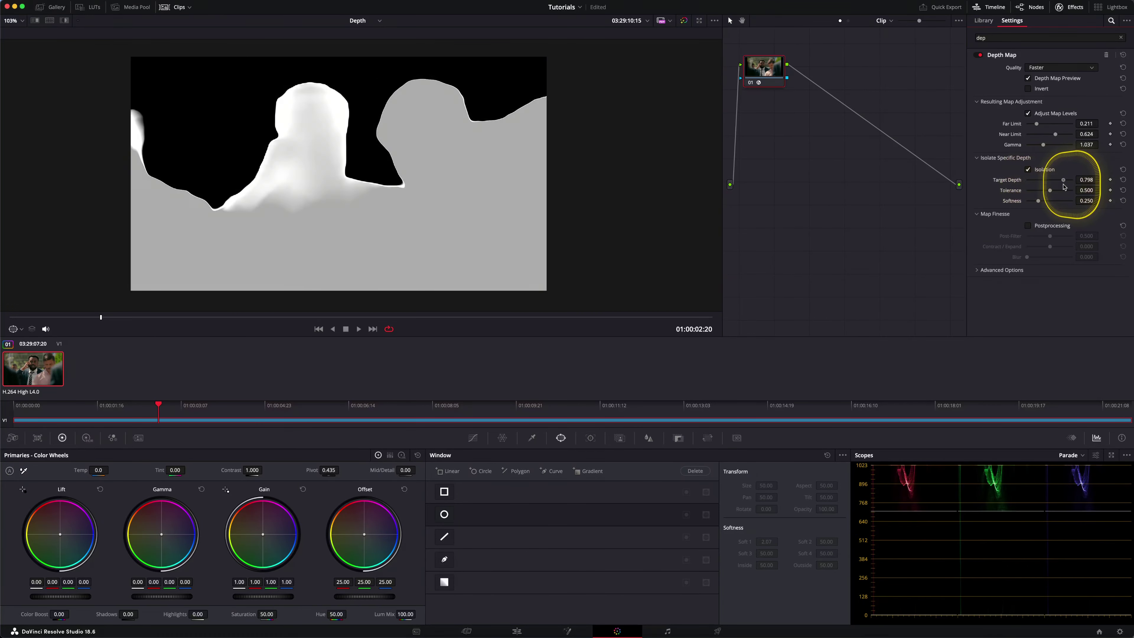
left_click_drag(1063, 188, 1065, 188)
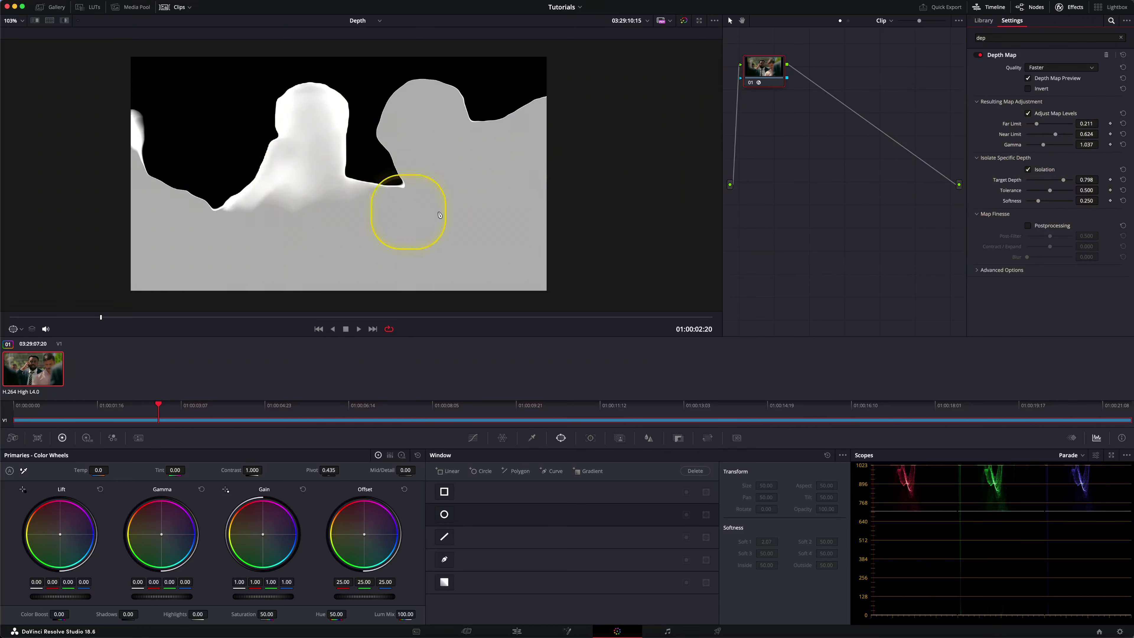
Tweak Far Limit, Near Limit and Gamma, and lower Target Depth to 0.633 to isolate the central man
left_click_drag(1039, 124, 1049, 125)
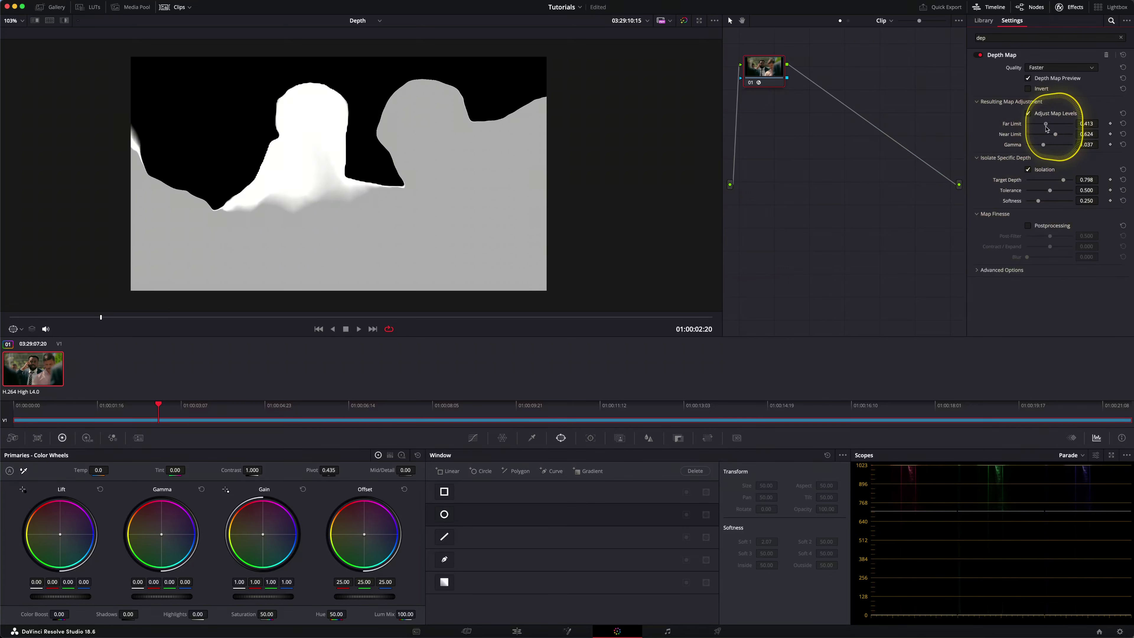
mouse_move(1061, 137)
left_mouse_down()
mouse_move(1071, 139)
mouse_move(1057, 143)
mouse_move(1062, 124)
mouse_move(1037, 134)
left_mouse_up()
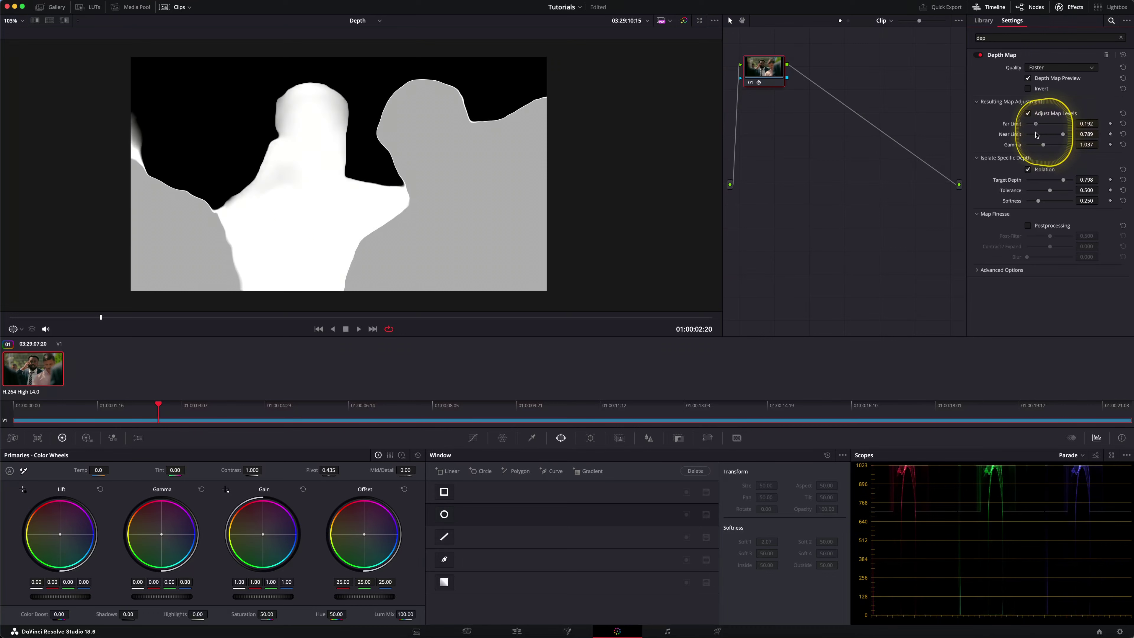
mouse_move(1043, 147)
left_mouse_down()
mouse_move(1022, 151)
mouse_move(1064, 138)
left_mouse_up()
mouse_move(1068, 180)
left_mouse_down()
mouse_move(1026, 203)
mouse_move(1032, 210)
left_mouse_up()
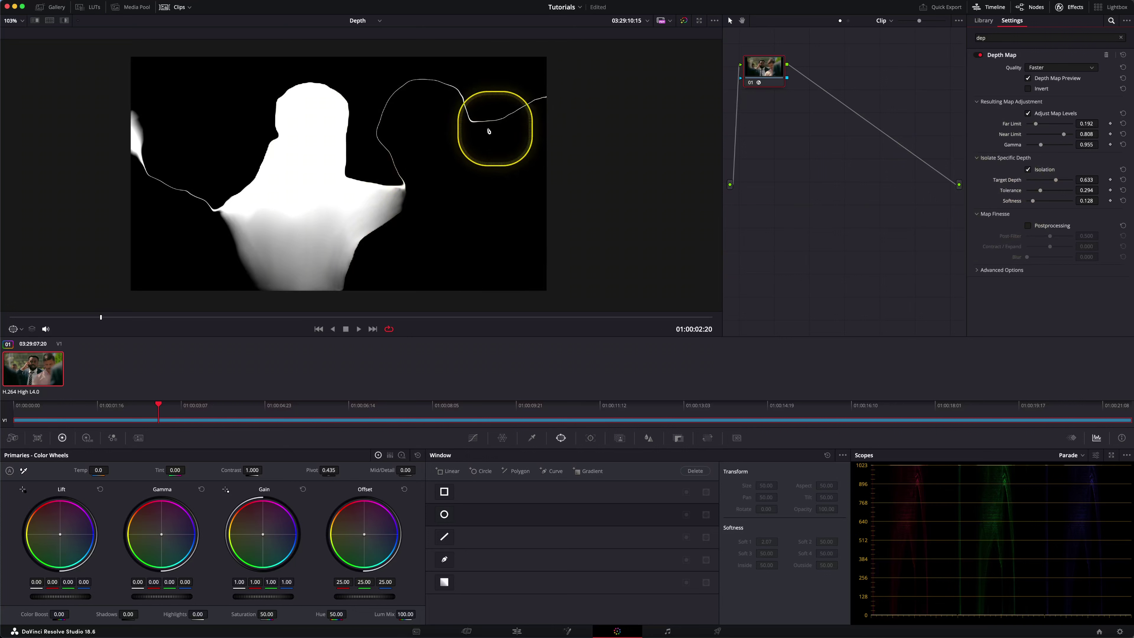
Enable Postprocessing with Post-Filter 0.660 and Contract/Expand -0.321 to tighten the matte
left_click(1027, 226)
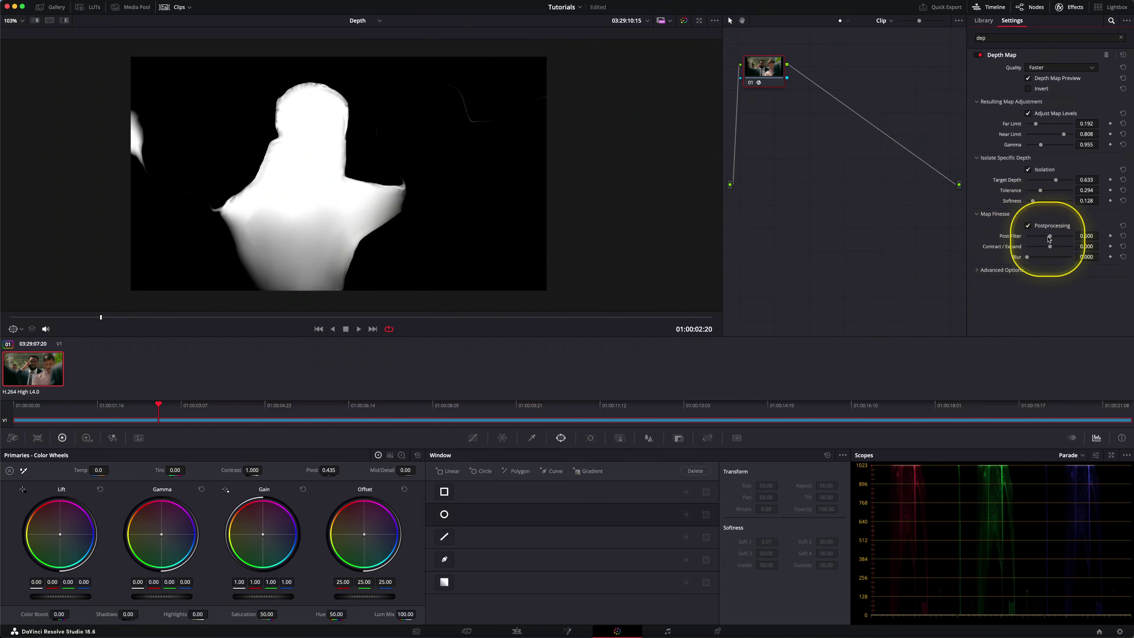
mouse_move(1053, 236)
left_mouse_down()
mouse_move(1093, 243)
mouse_move(1013, 249)
mouse_move(1058, 250)
left_mouse_up()
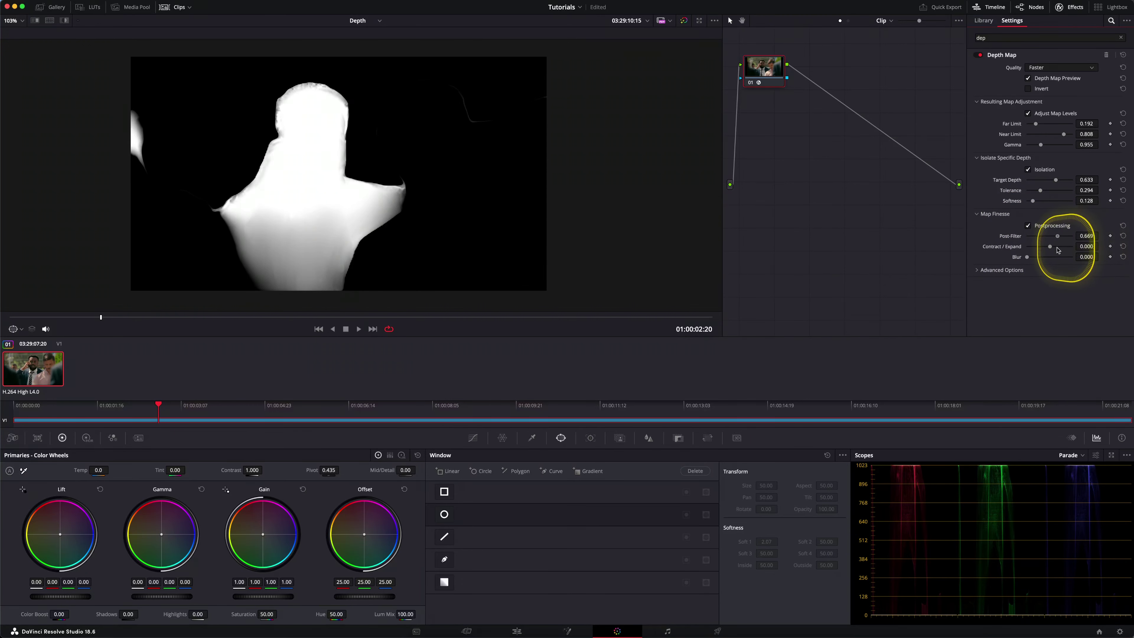
mouse_move(1050, 246)
left_mouse_down()
mouse_move(1014, 253)
mouse_move(1098, 255)
mouse_move(1033, 259)
mouse_move(1043, 259)
left_mouse_up()
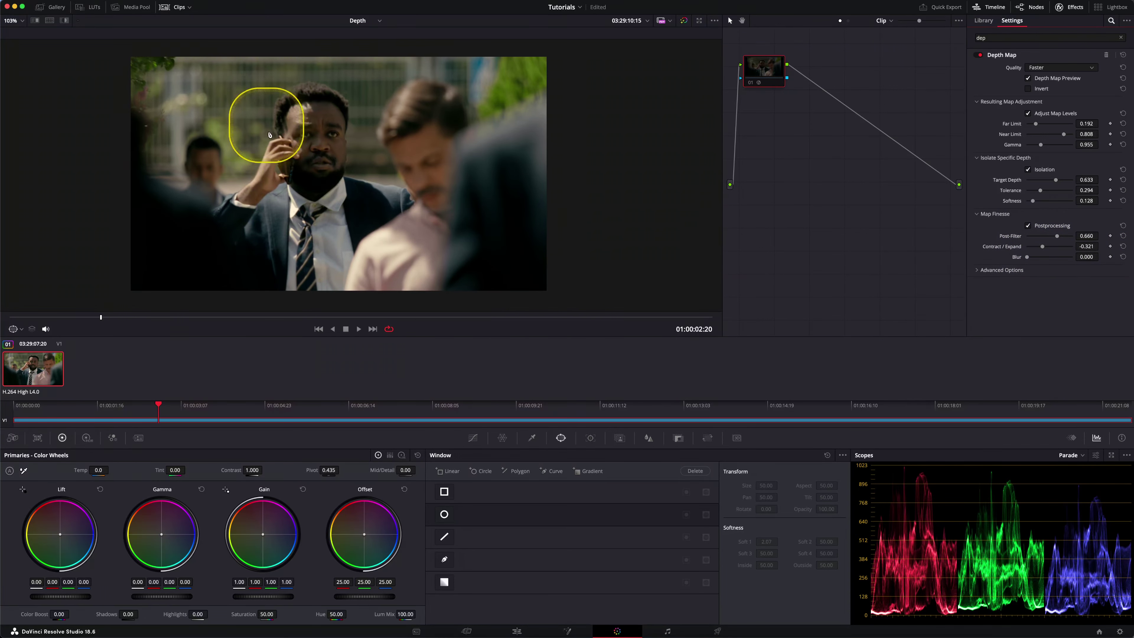
Set Map Finesse Blur to 0.156 to soften the figure's matte edges
scroll(269, 134, "up", 5)
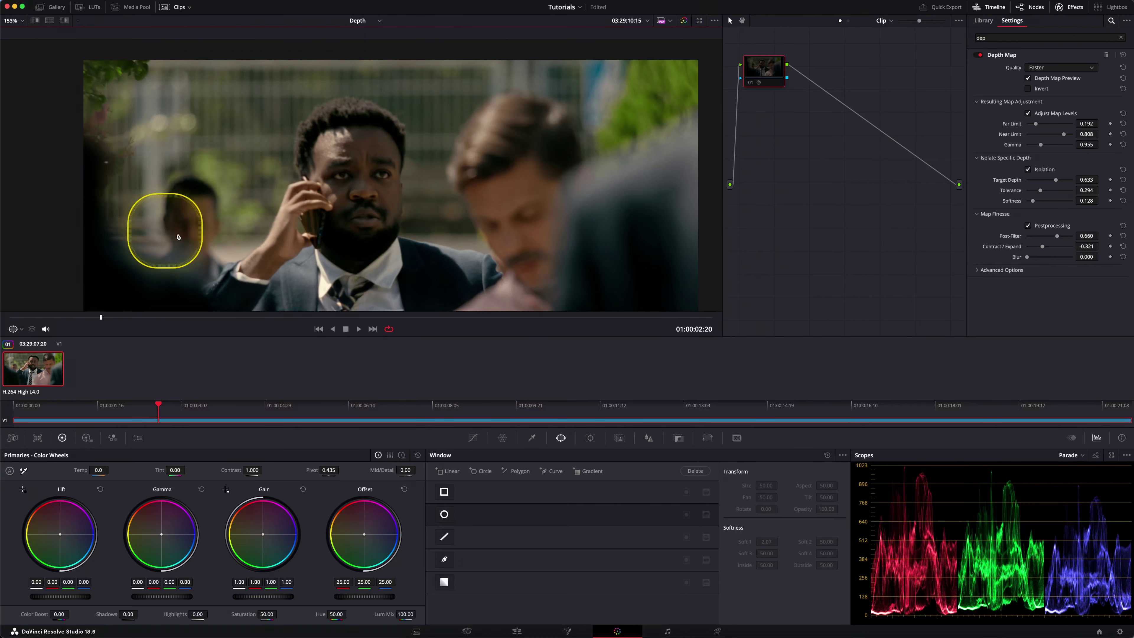
scroll(425, 233, "down", 2)
scroll(430, 218, "down", 2)
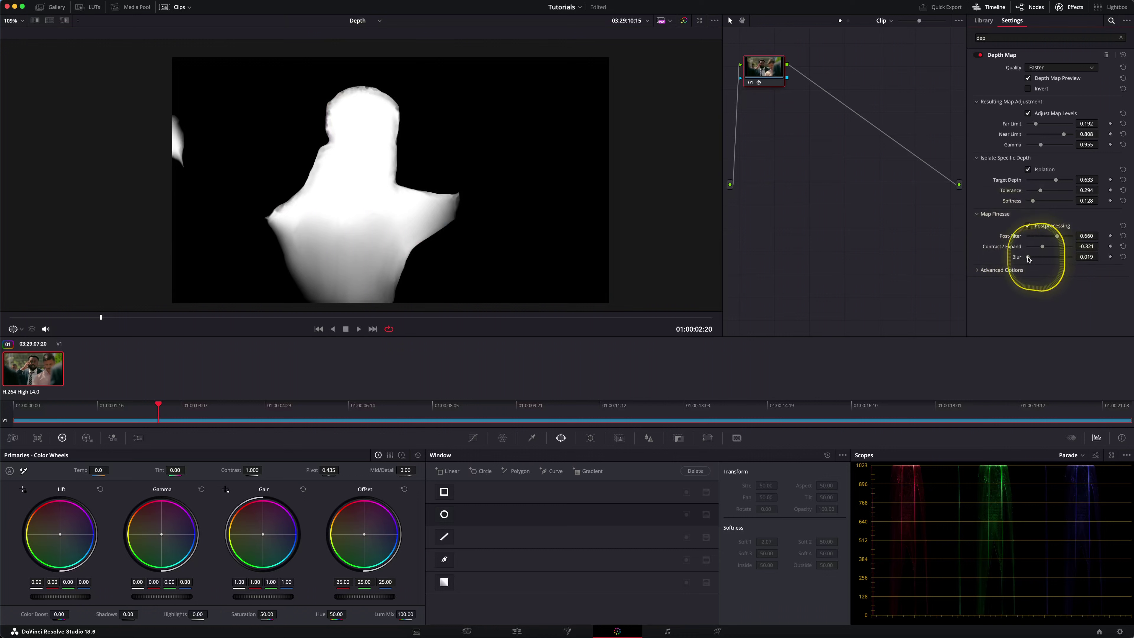
left_click_drag(1033, 258, 1045, 259)
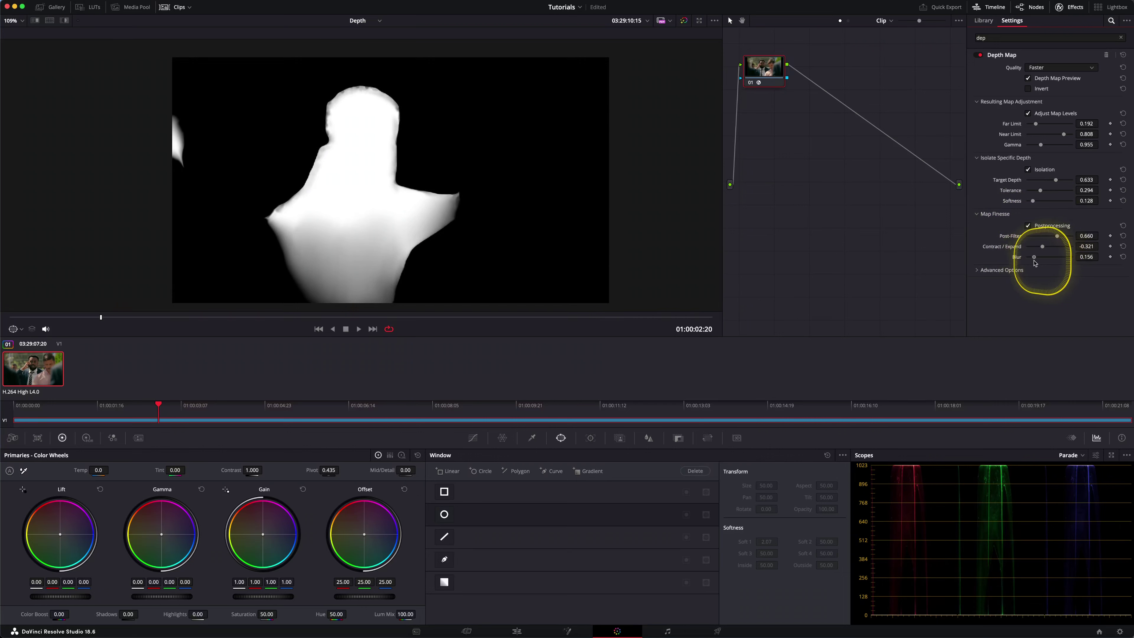
scroll(384, 218, "down", 3)
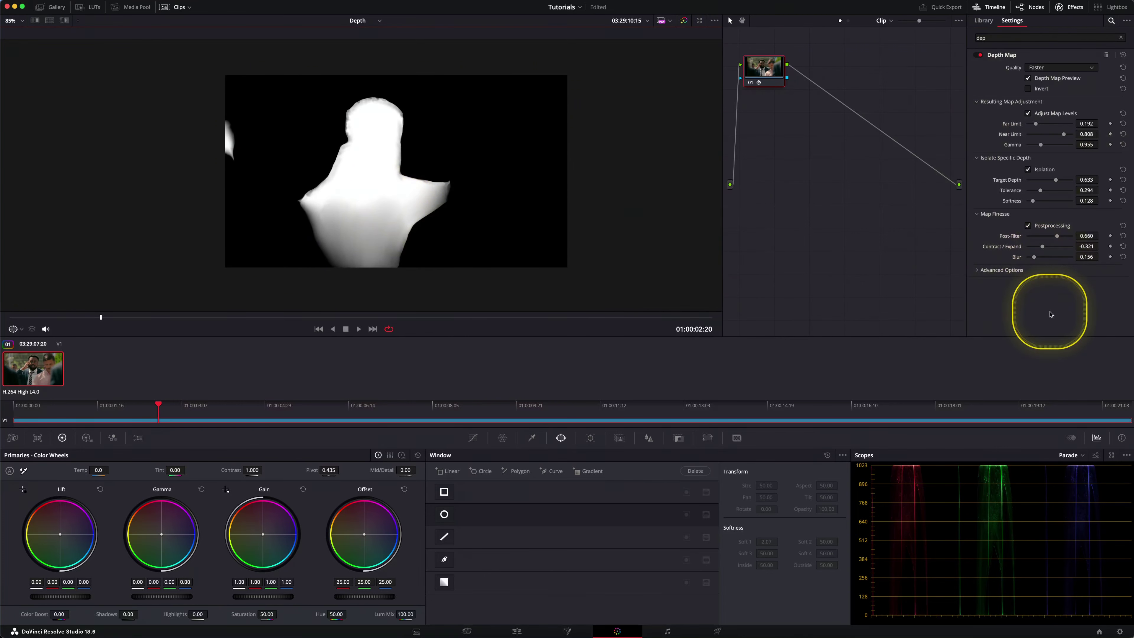
Switch the Depth Map Quality from Faster to Better
left_click(1062, 67)
left_click(1061, 67)
left_click(1062, 67)
left_click(1062, 79)
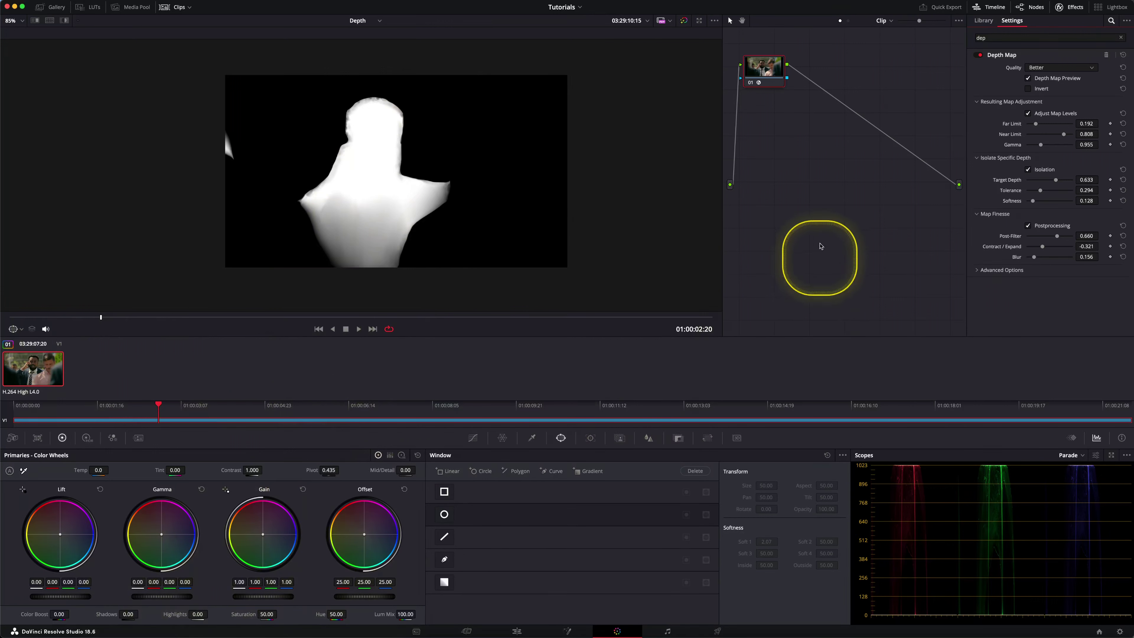
Add serial node 02 after node 01 and feed node 01's key output into its key input
right_click(771, 74)
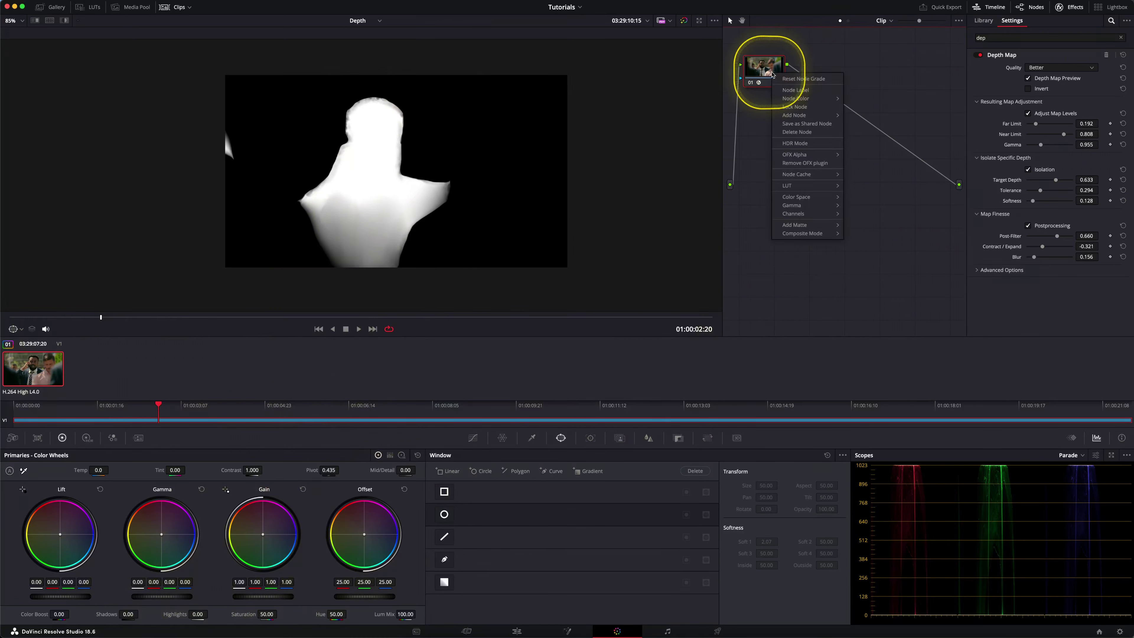
left_click(864, 115)
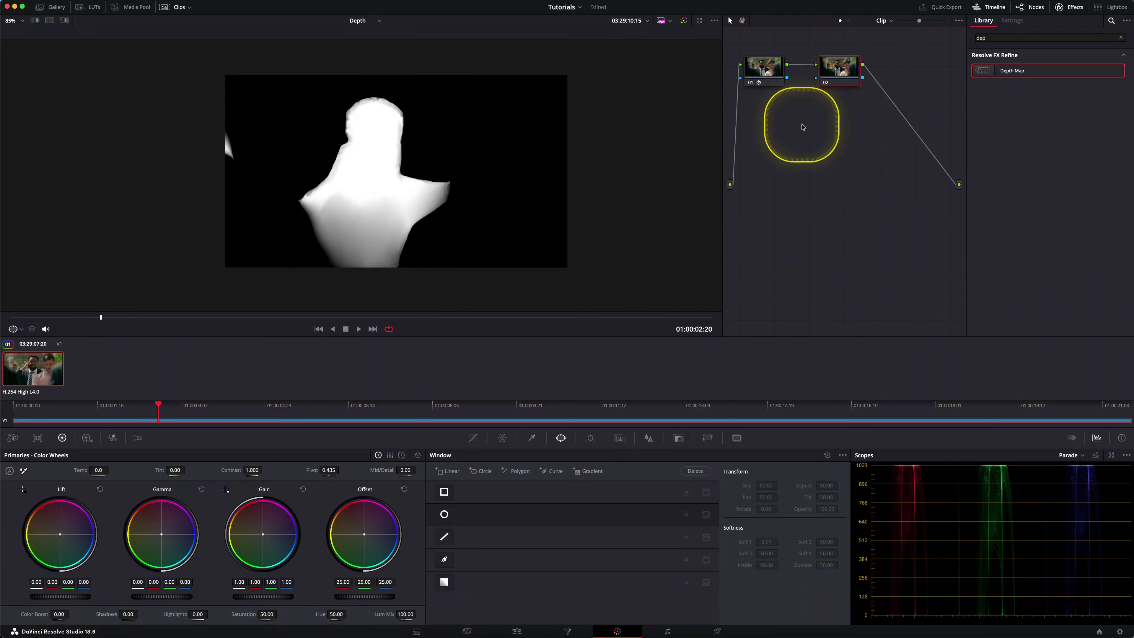
left_click_drag(839, 72, 844, 72)
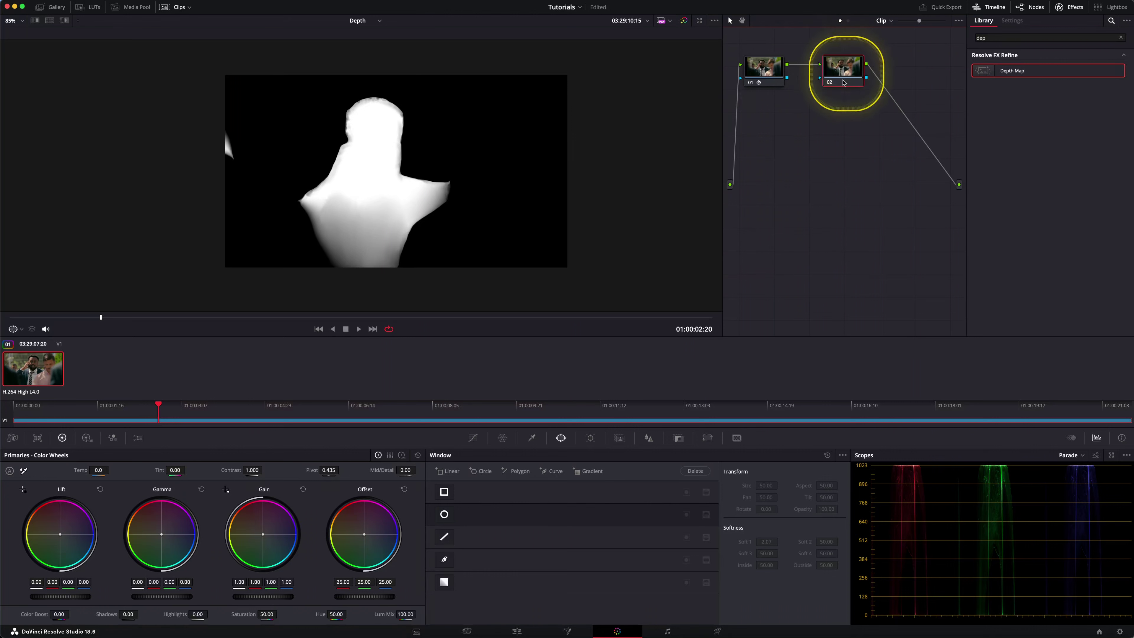
left_click_drag(822, 80, 821, 78)
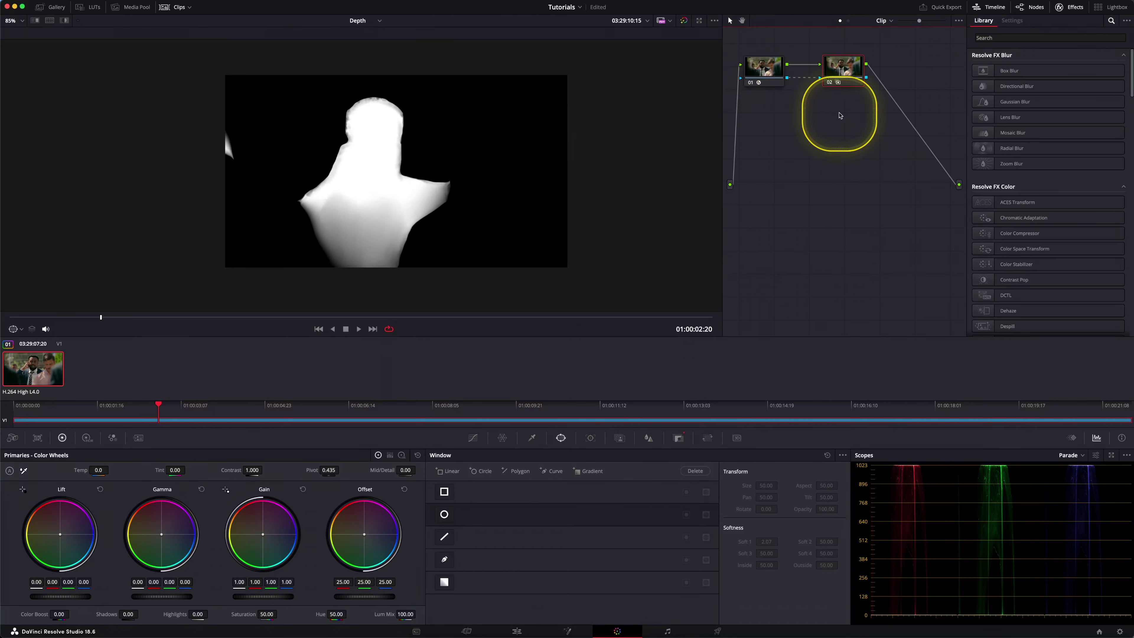
Turn off node 01's Depth Map Preview and select node 02 for grading
left_click(775, 86)
left_click(1028, 78)
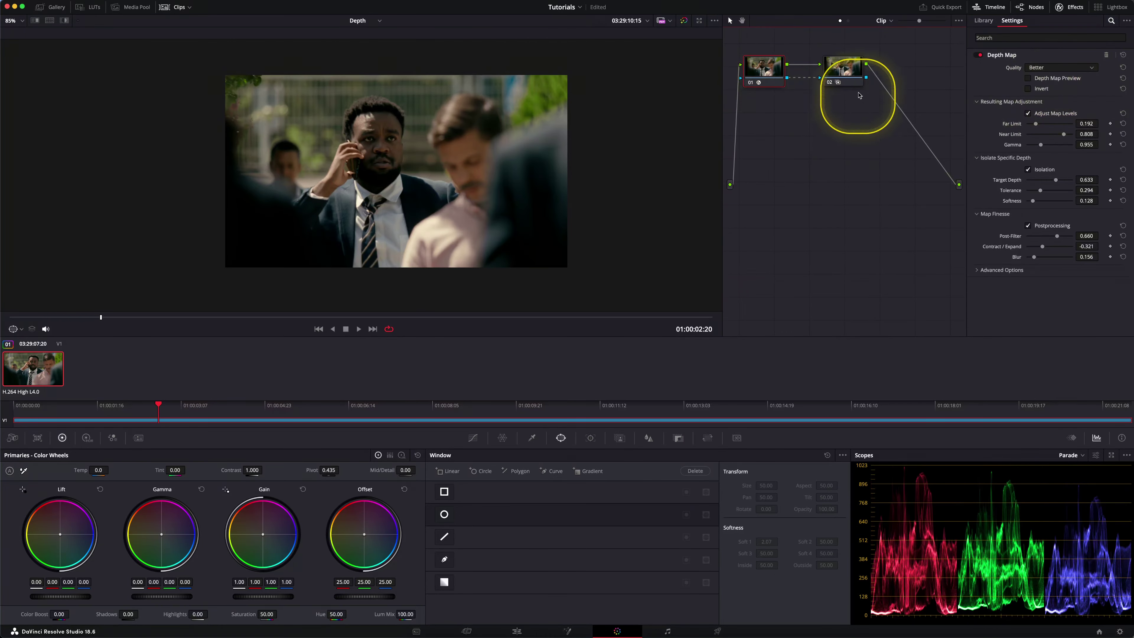
left_click(856, 69)
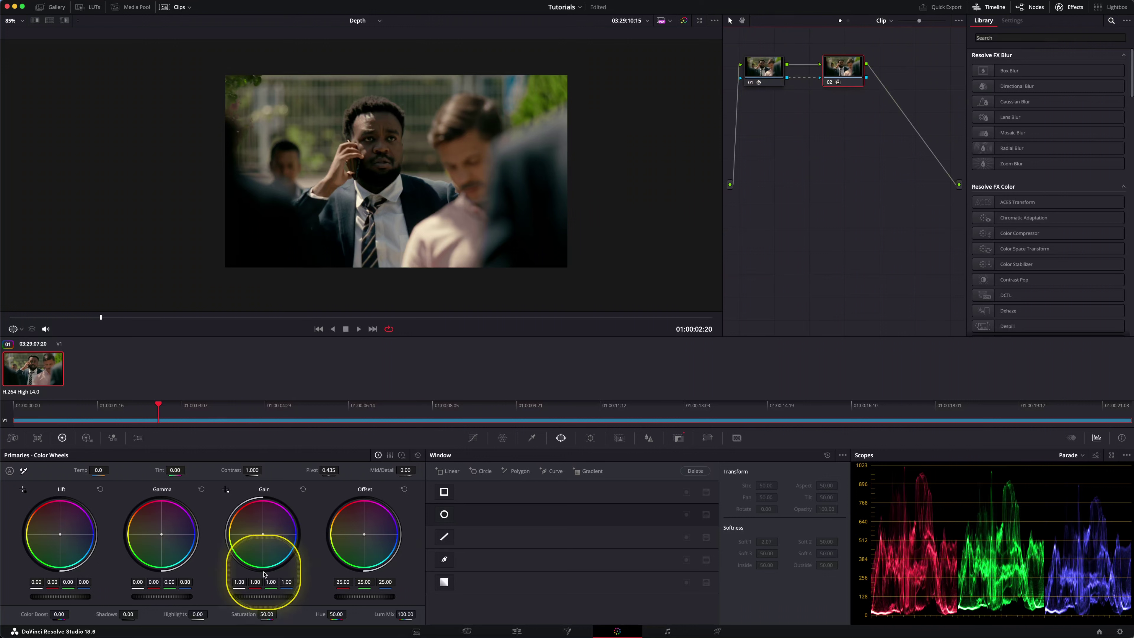
Raise node 02's master Gamma to 0.21, comparing against node 01
left_click_drag(149, 597, 117, 601)
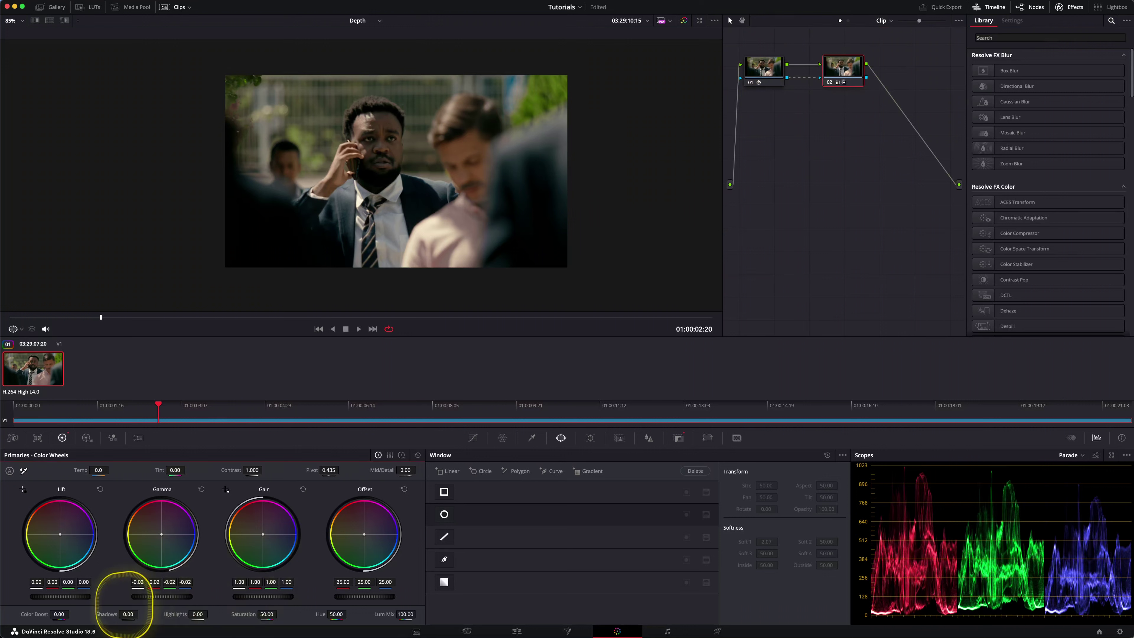
left_click_drag(137, 599, 141, 599)
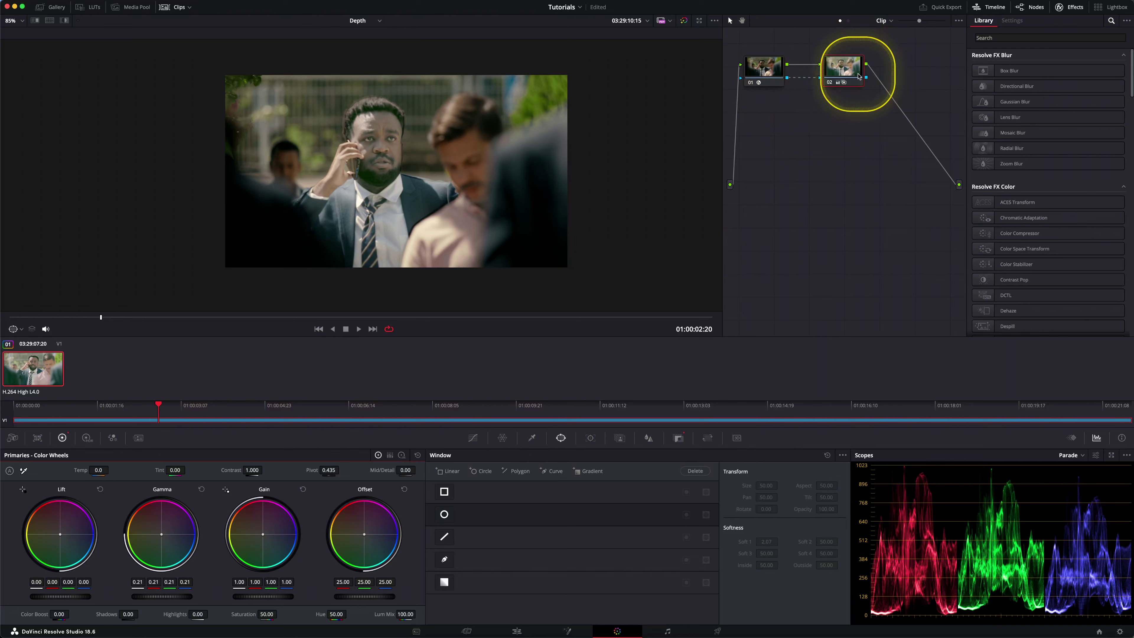
left_click(764, 70)
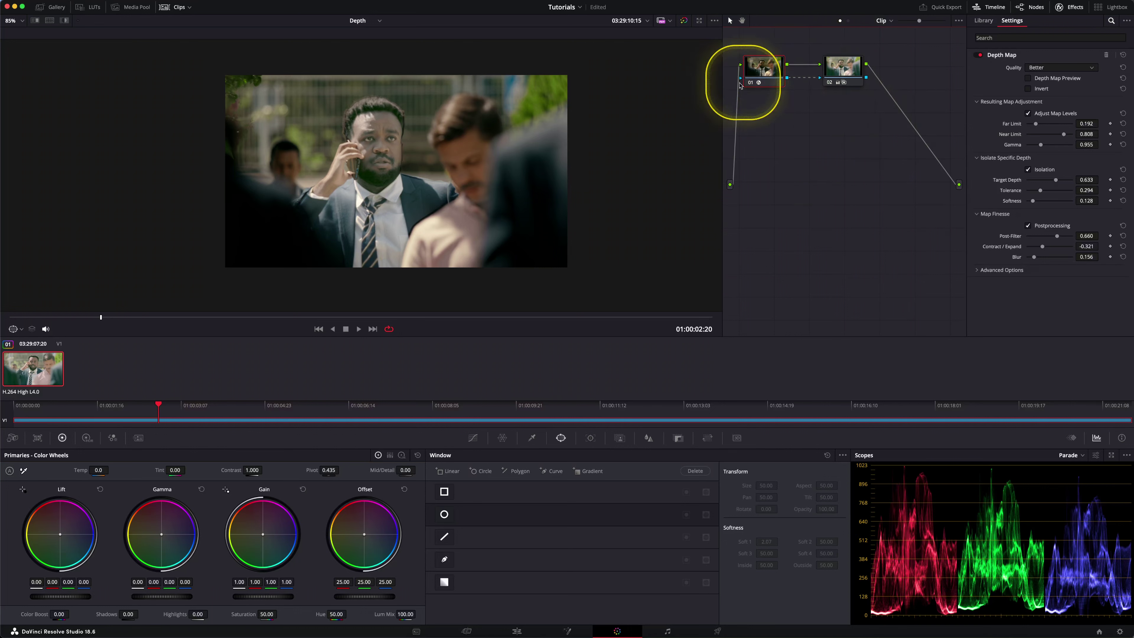
left_click(840, 83)
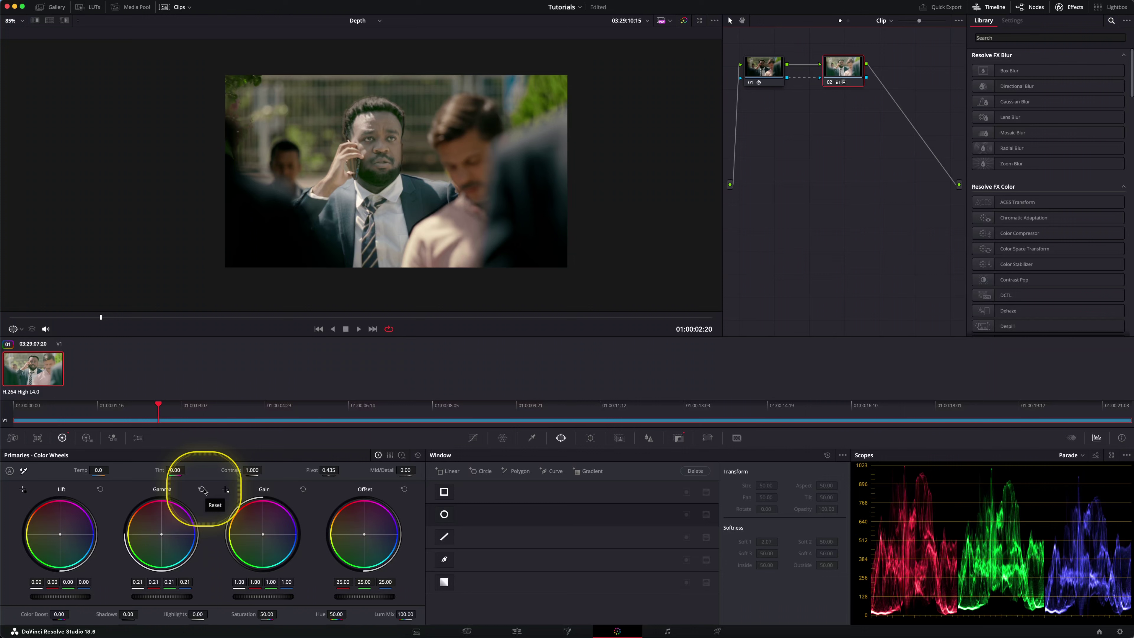
Reset node 02's gamma wheel to 0.00, then show its custom curves for grading
left_click(201, 490)
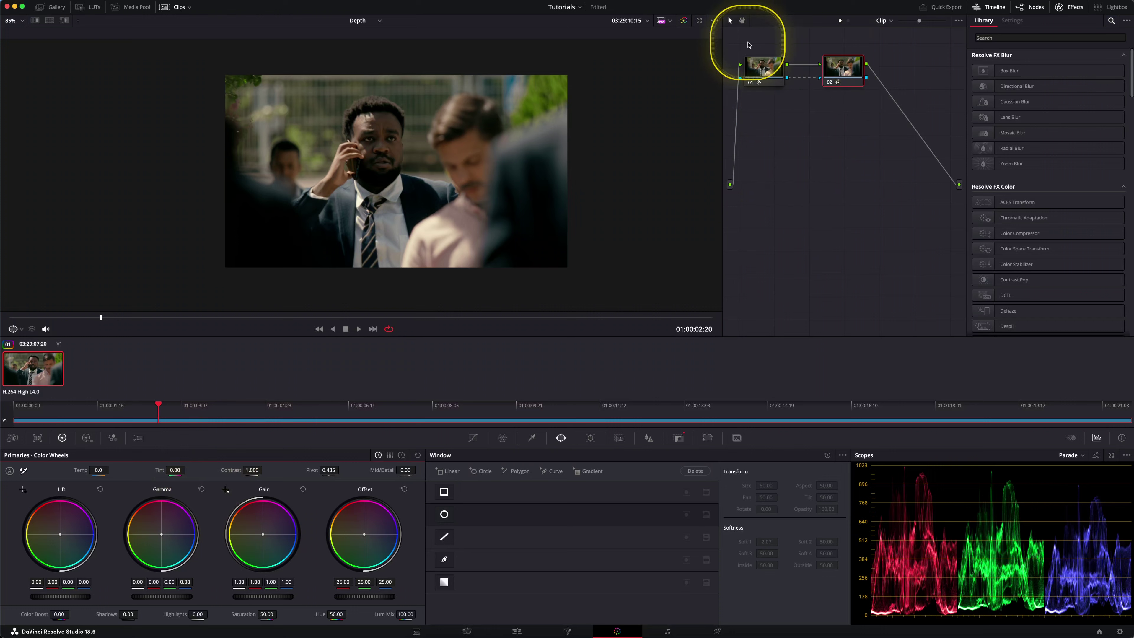
left_click(759, 69)
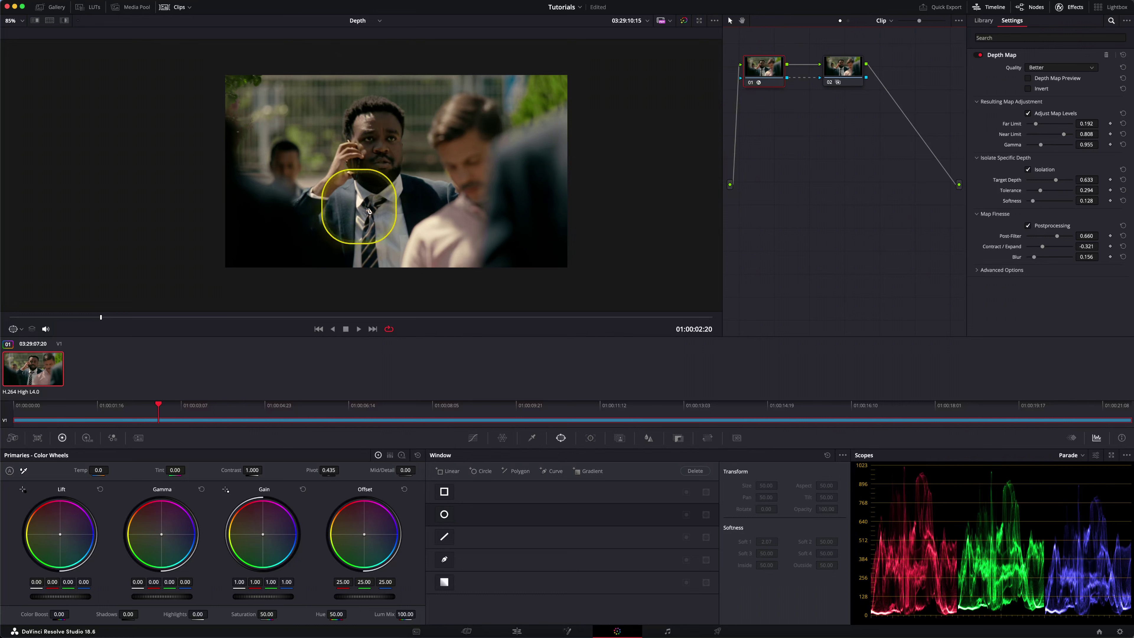
left_click(860, 65)
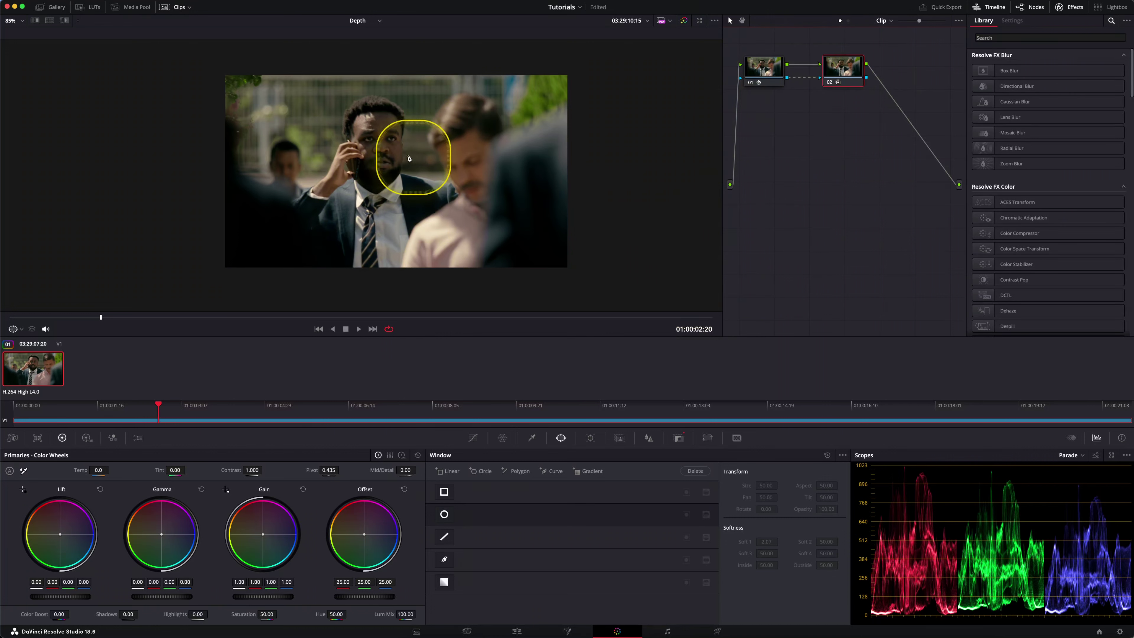
left_click(473, 438)
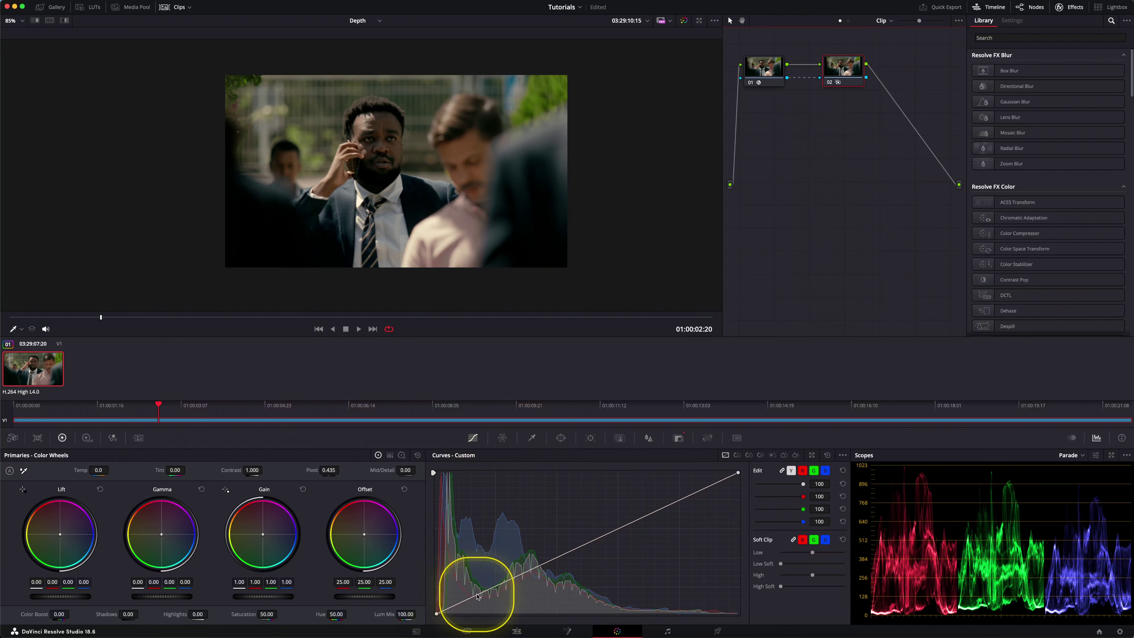
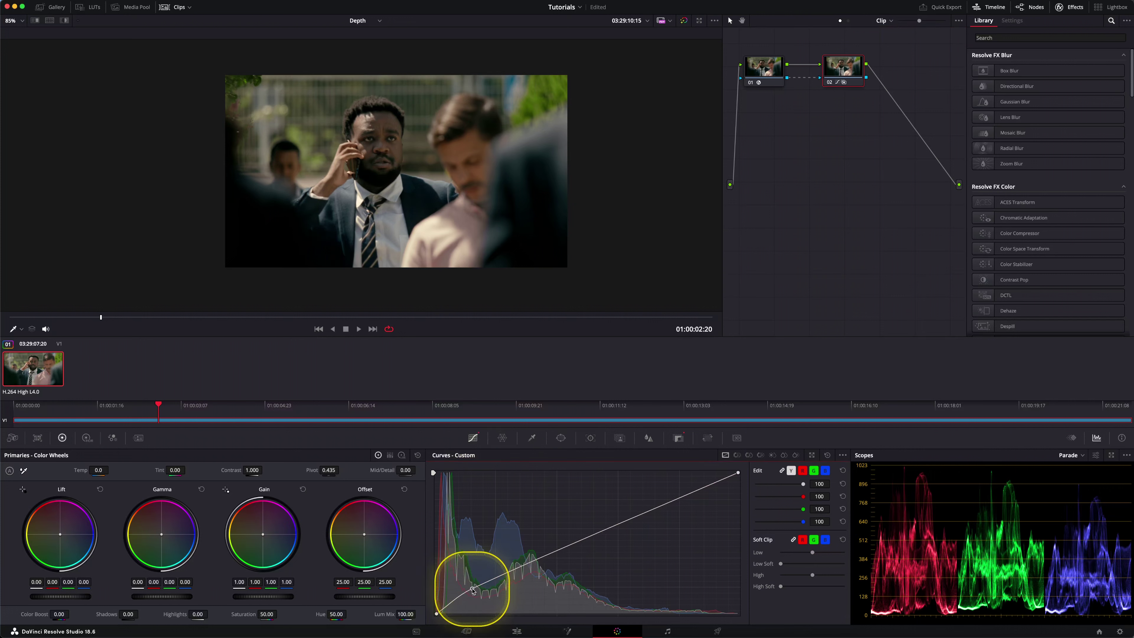
Lift node 02's custom curve through the midtones and set saturation to 57.20
scroll(291, 228, "up", 3)
scroll(321, 233, "up", 3)
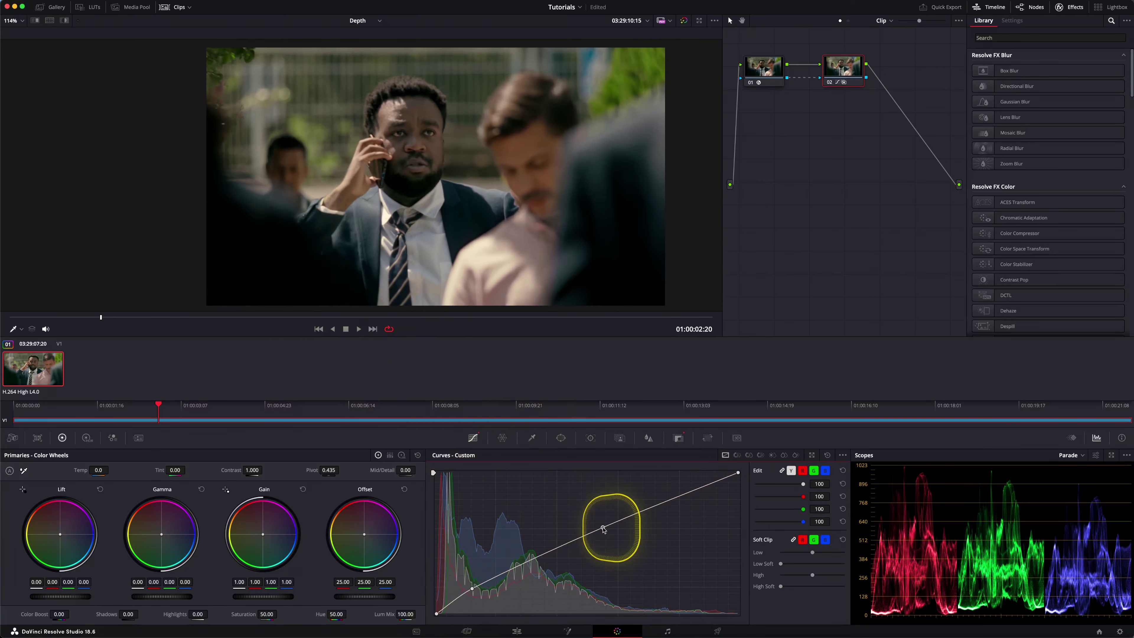
left_click_drag(600, 523, 600, 517)
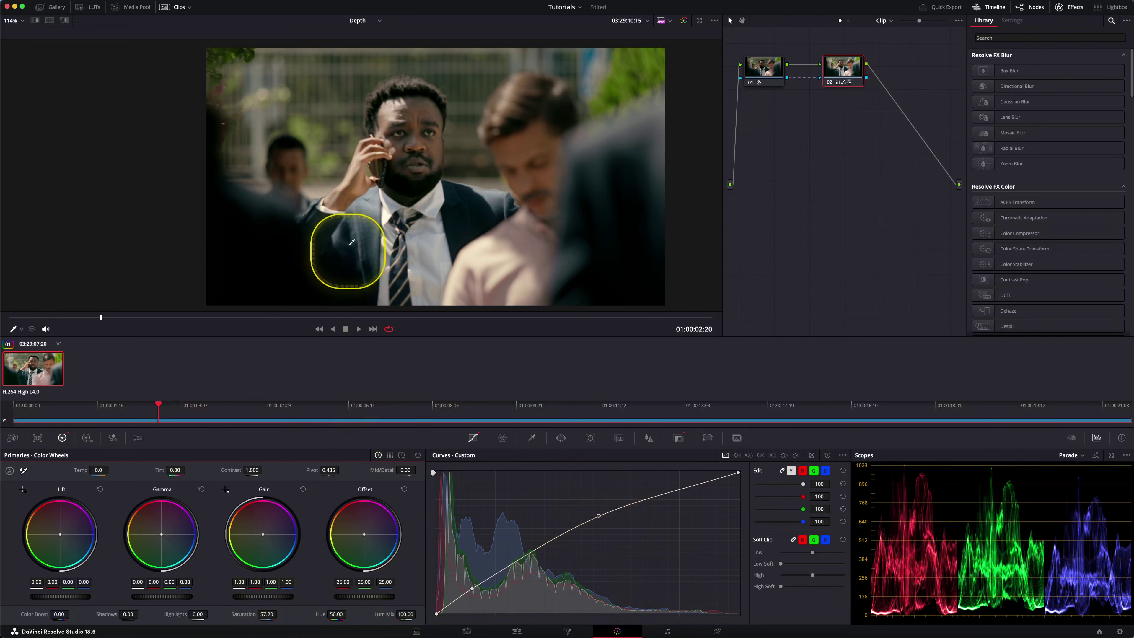
scroll(337, 246, "down", 3)
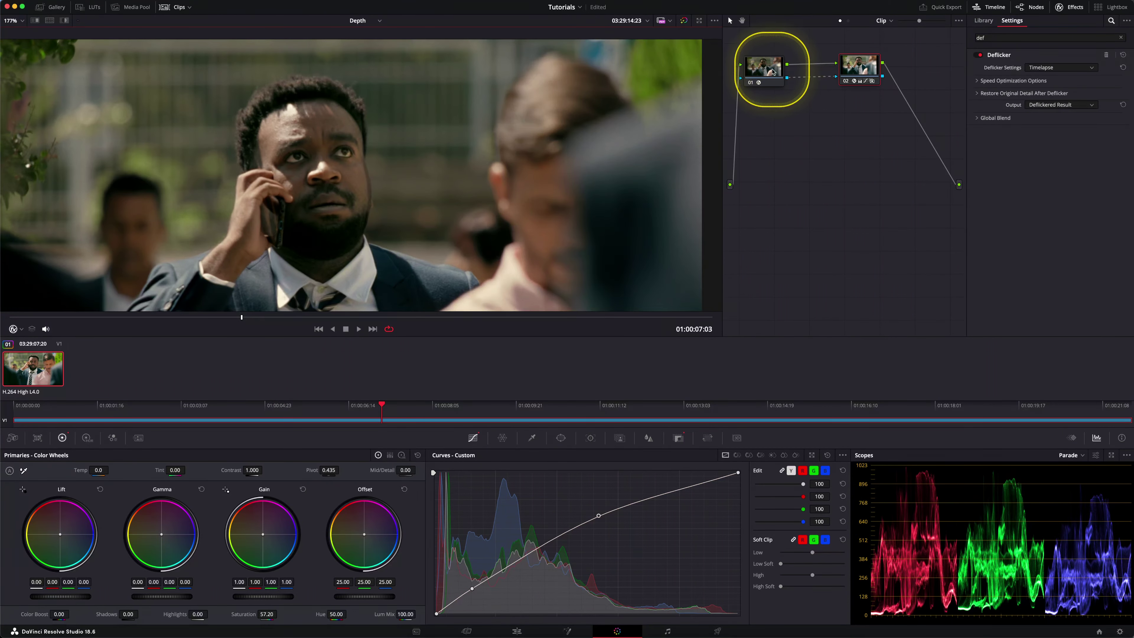
Raise node 01's Depth Map Finesse Blur from 0.367 to 0.504
left_click(774, 71)
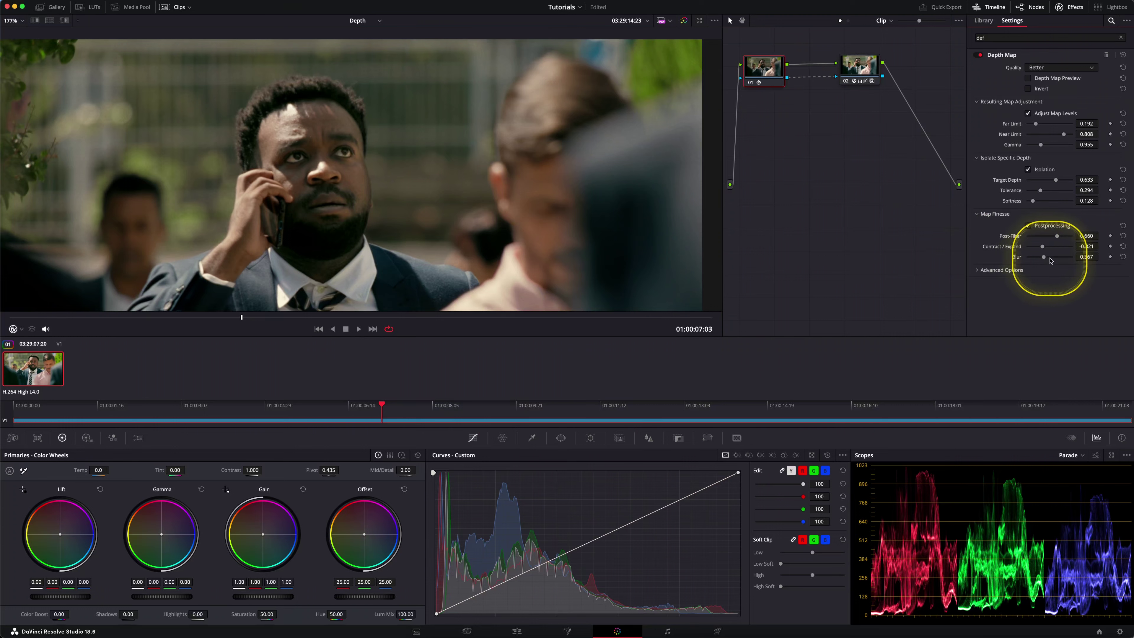
left_click(1050, 258)
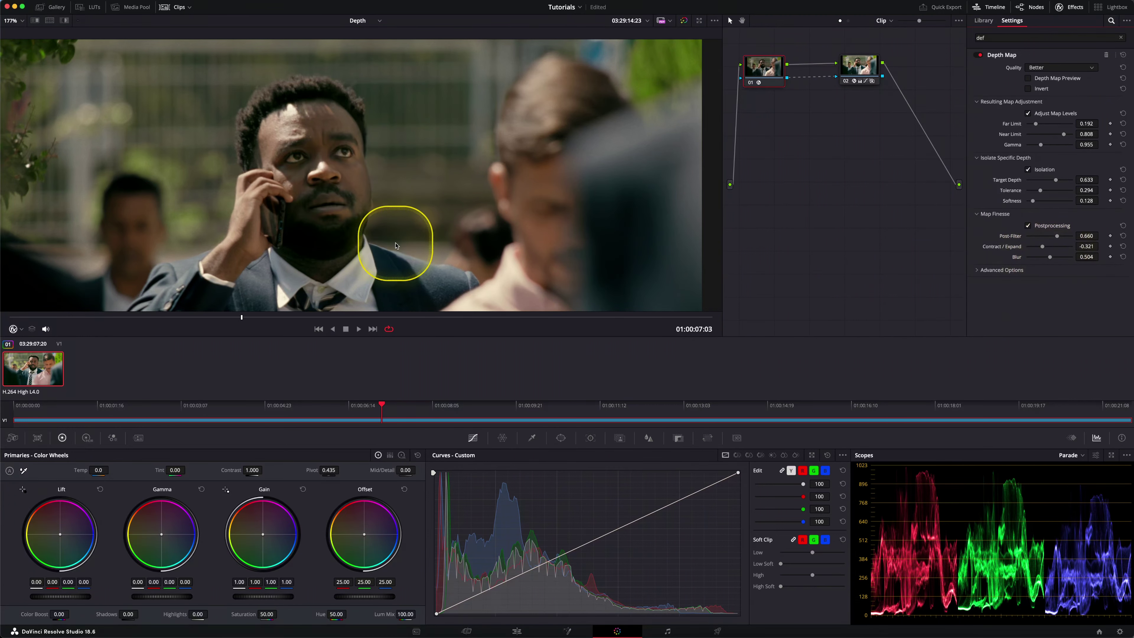
scroll(398, 246, "down", 3)
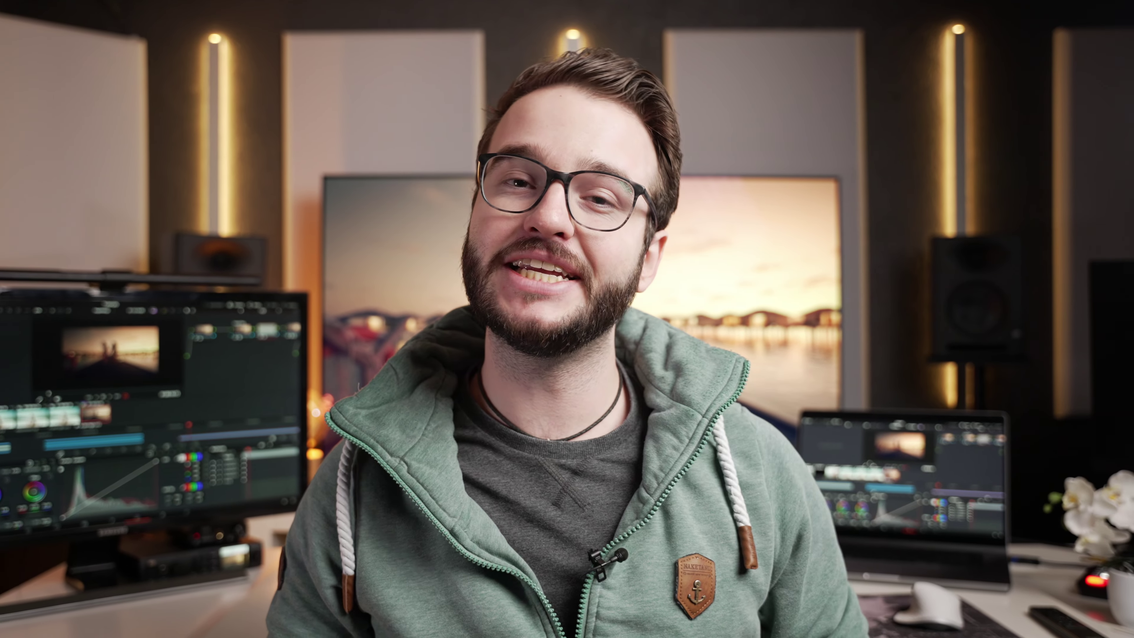